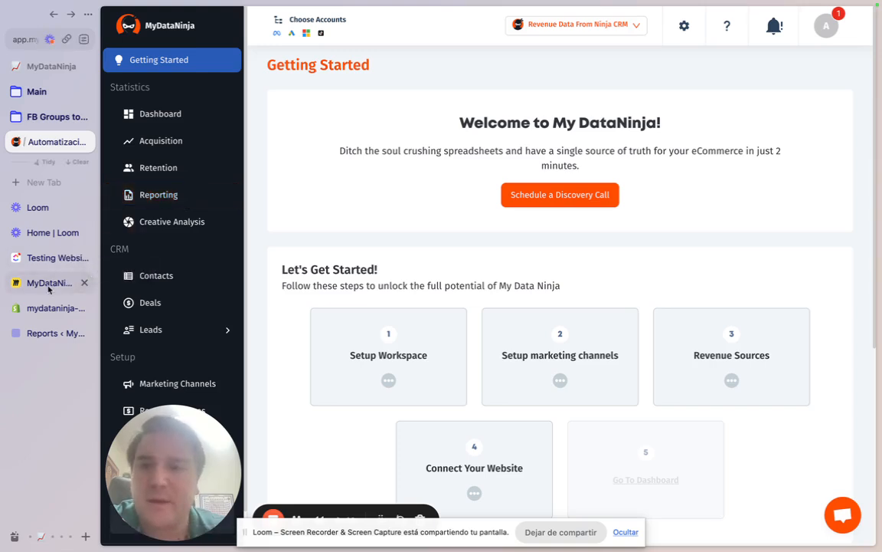
Switch to the MyDataNinja Demo Video board in Miro and examine its diagram of customer origin, behaviour and sales tracking
{"action": "left_click", "coordinate": [20, 284]}
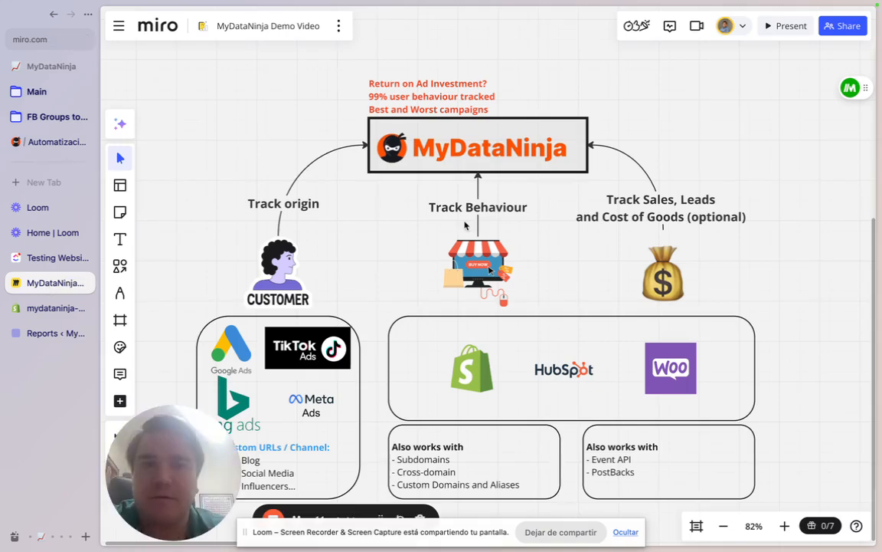
{"action": "scroll", "coordinate": [465, 225], "scroll_direction": "down", "scroll_amount": 1}
{"action": "scroll", "coordinate": [465, 225], "scroll_direction": "up", "scroll_amount": 1}
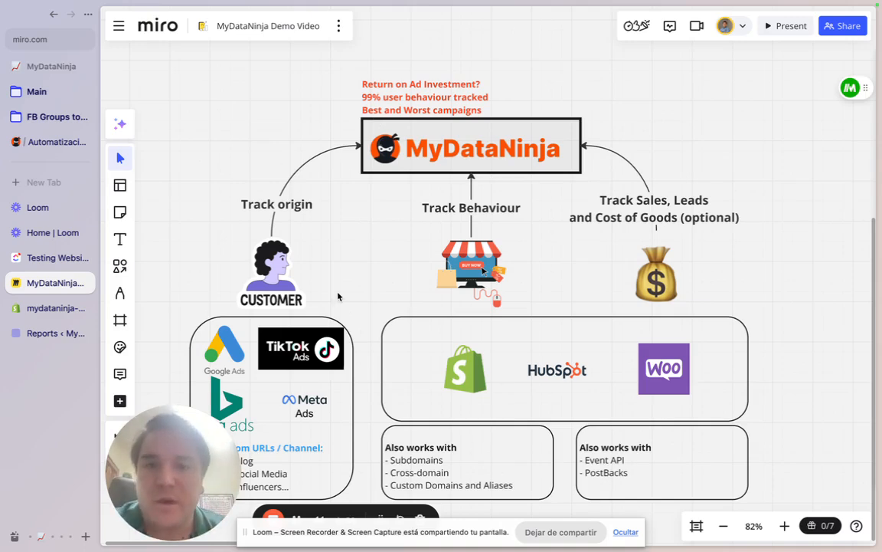
{"action": "scroll", "coordinate": [339, 296], "scroll_direction": "down", "scroll_amount": 1}
{"action": "scroll", "coordinate": [339, 297], "scroll_direction": "down", "scroll_amount": 5}
{"action": "scroll", "coordinate": [340, 297], "scroll_direction": "left", "scroll_amount": 4}
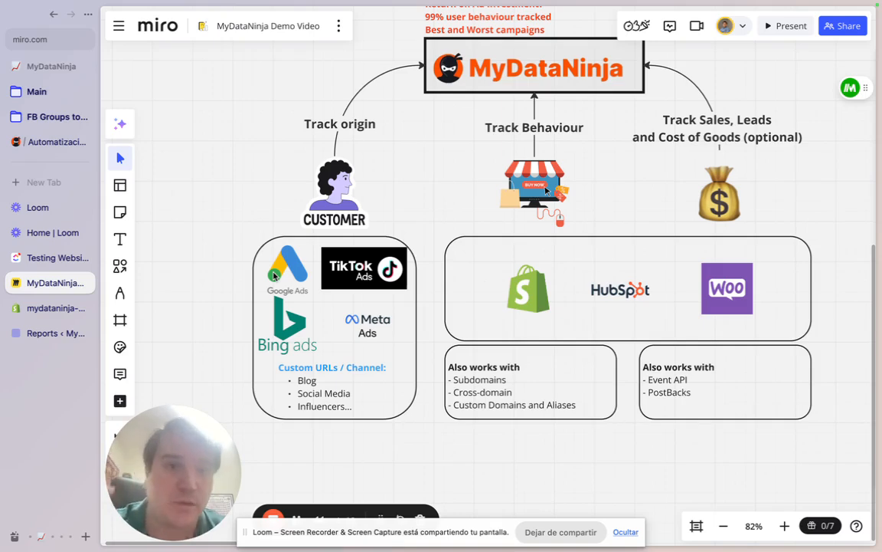
{"action": "scroll", "coordinate": [493, 261], "scroll_direction": "right", "scroll_amount": 5}
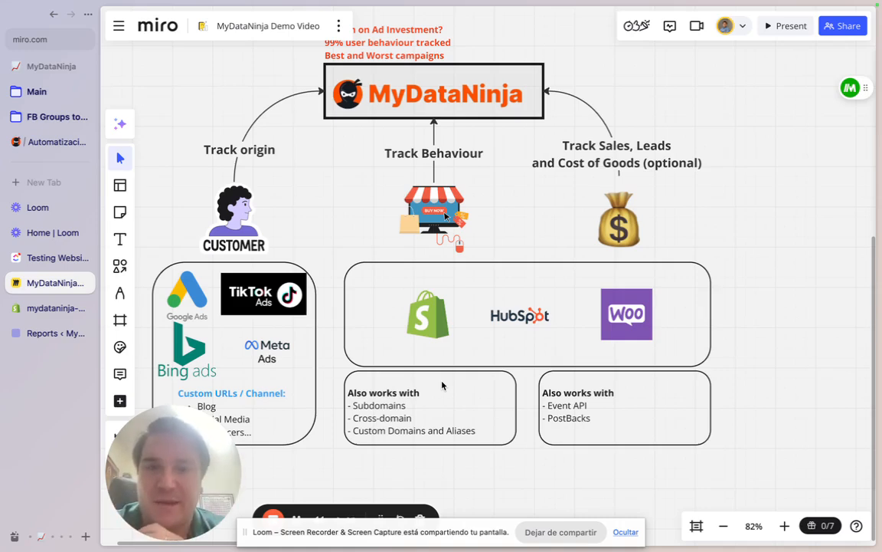
{"action": "scroll", "coordinate": [428, 344], "scroll_direction": "up", "scroll_amount": 3}
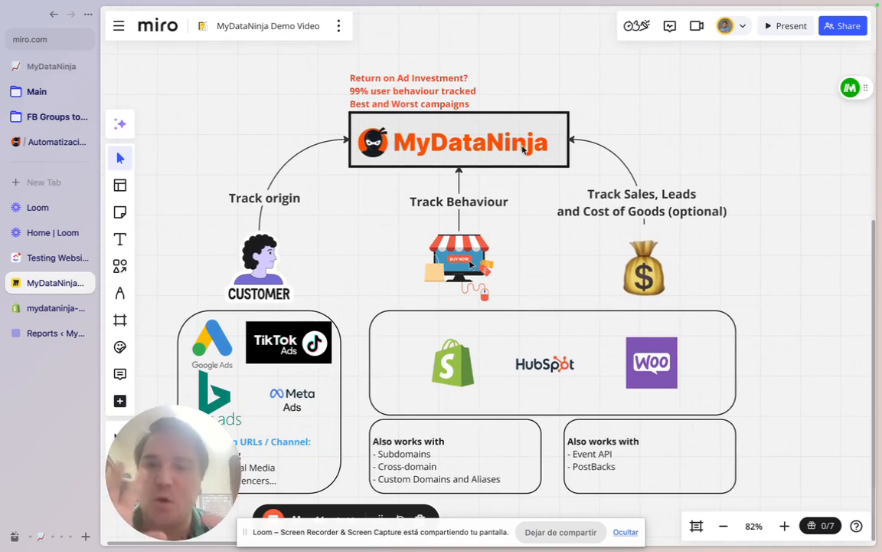
Return to MyDataNinja and view the discovery call scheduler, closing it without booking
{"action": "left_click", "coordinate": [51, 141]}
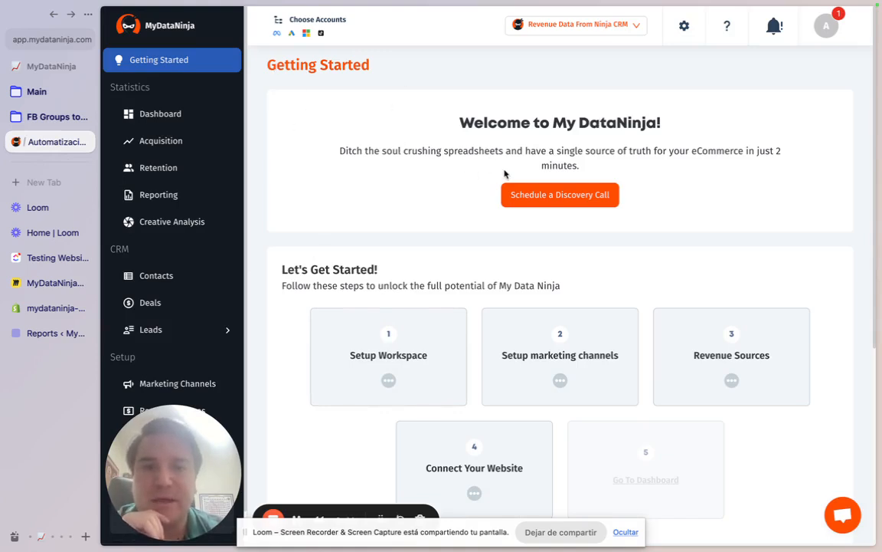
{"action": "left_click", "coordinate": [567, 194]}
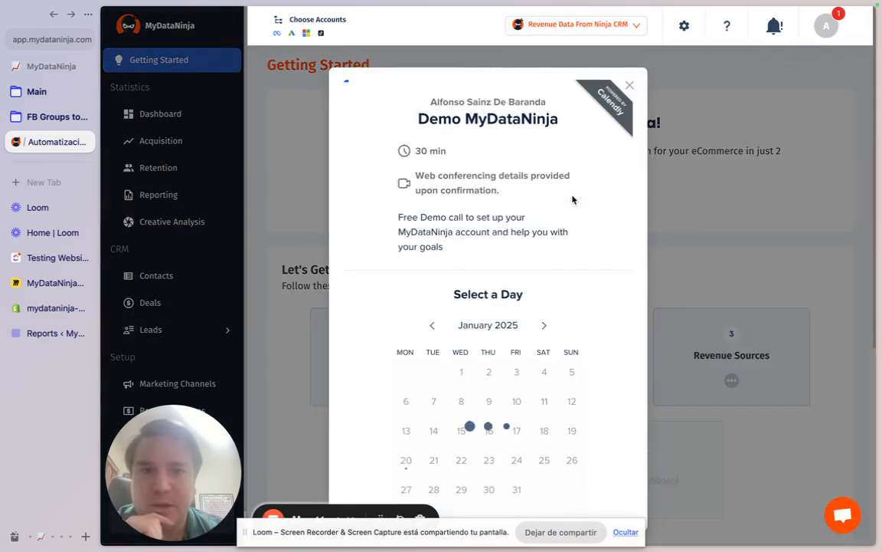
{"action": "left_click", "coordinate": [631, 87]}
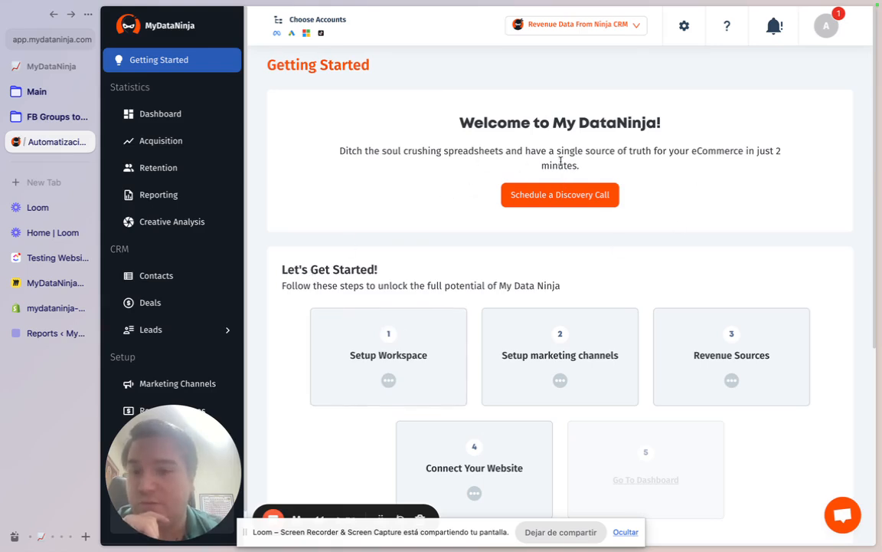
Open the workspace setup and answer the profile questions with 1 person, Arts & Entertainment, Marketing and In-House Marketing Team
{"action": "scroll", "coordinate": [434, 215], "scroll_direction": "down", "scroll_amount": 1}
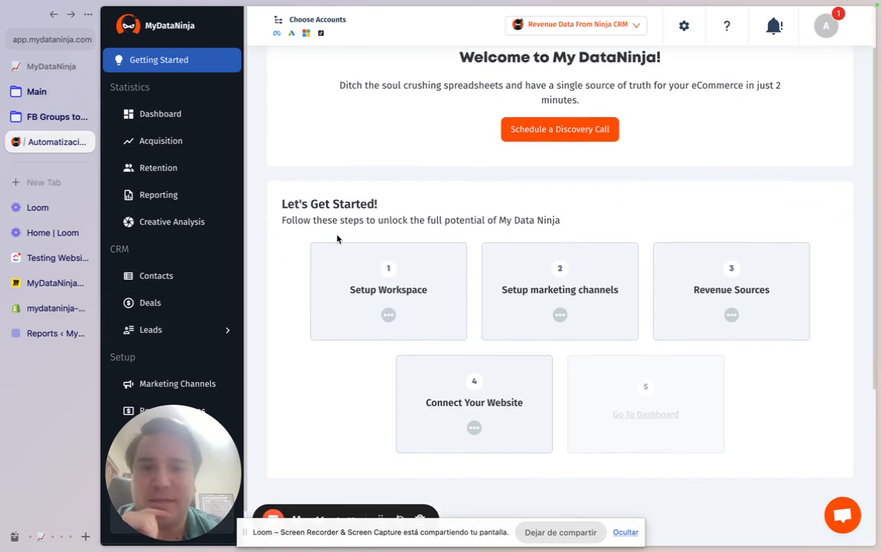
{"action": "scroll", "coordinate": [337, 239], "scroll_direction": "down", "scroll_amount": 1}
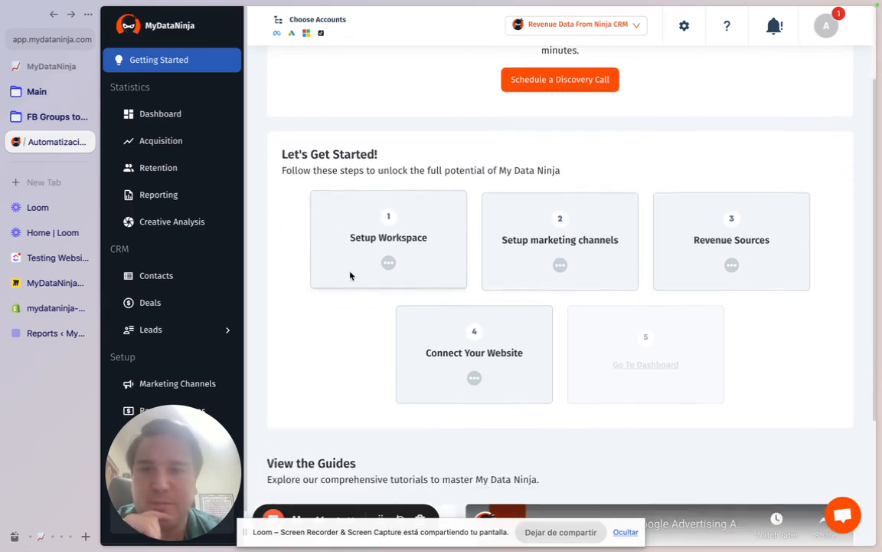
{"action": "key", "text": "super+s"}
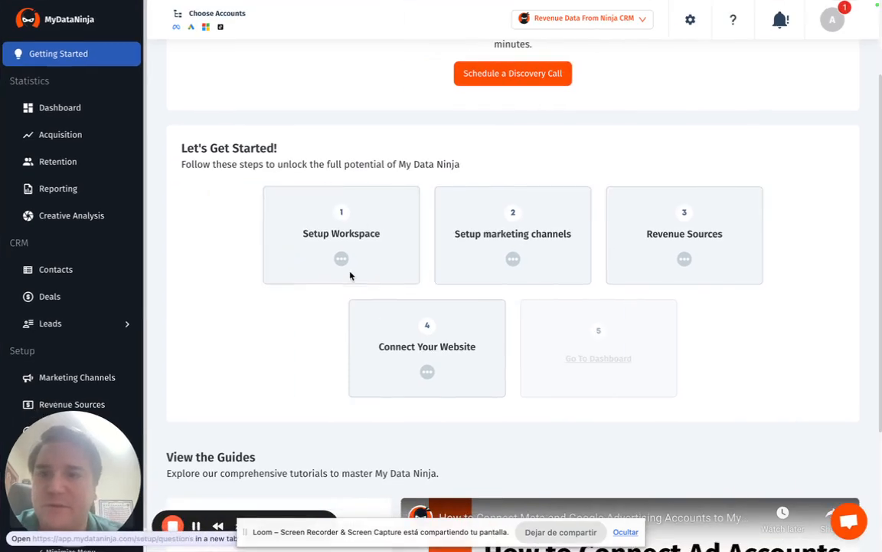
{"action": "left_click", "coordinate": [335, 232]}
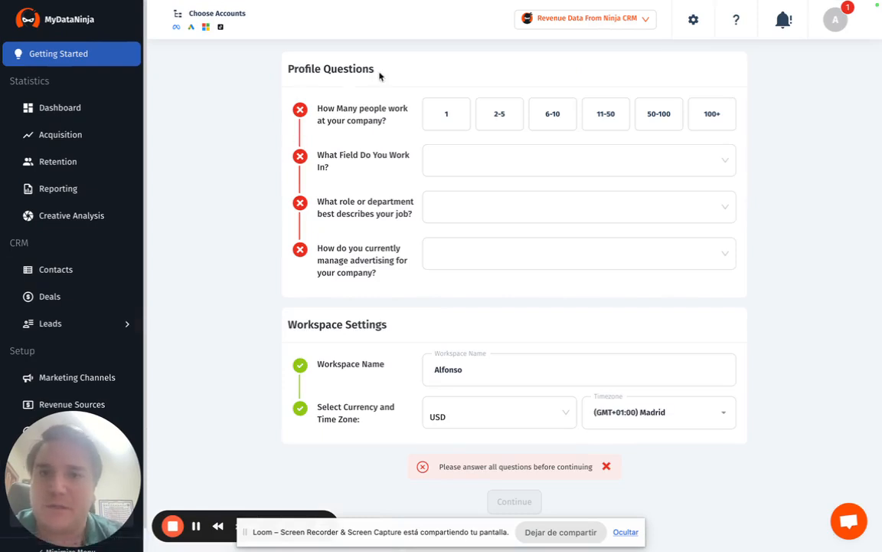
{"action": "left_click", "coordinate": [449, 118]}
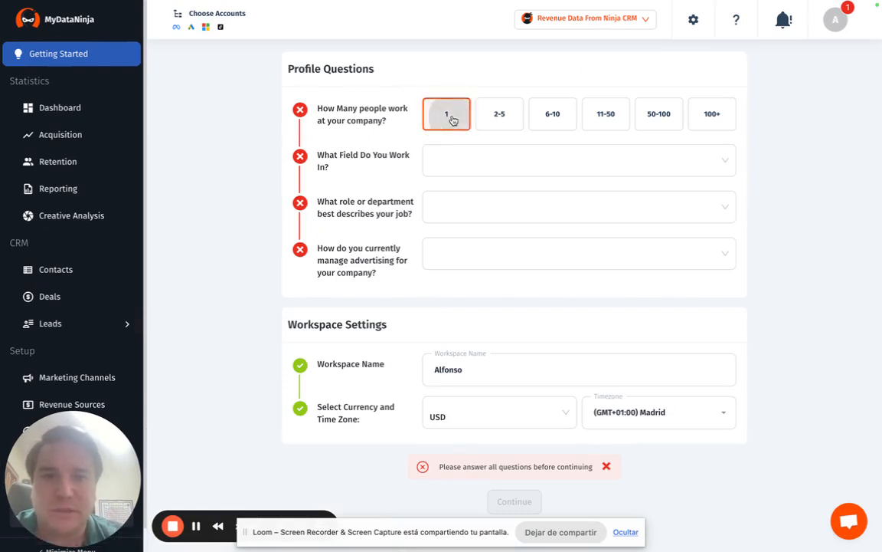
{"action": "left_click", "coordinate": [454, 155]}
{"action": "left_click", "coordinate": [468, 189]}
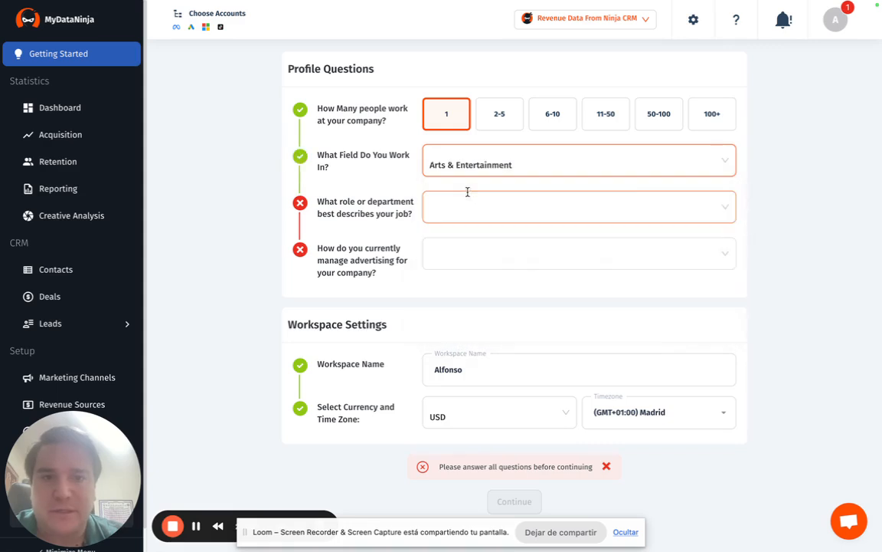
{"action": "left_click", "coordinate": [471, 203]}
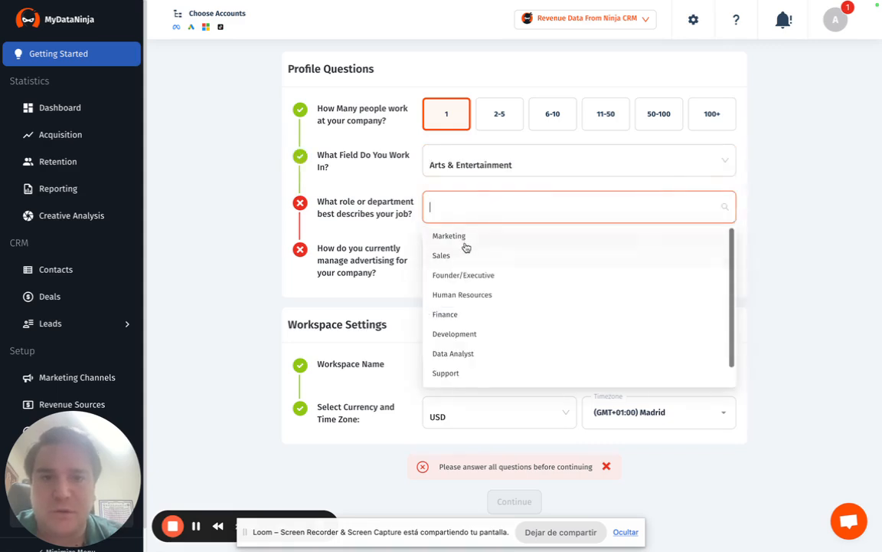
{"action": "left_click", "coordinate": [464, 243]}
{"action": "left_click", "coordinate": [450, 253]}
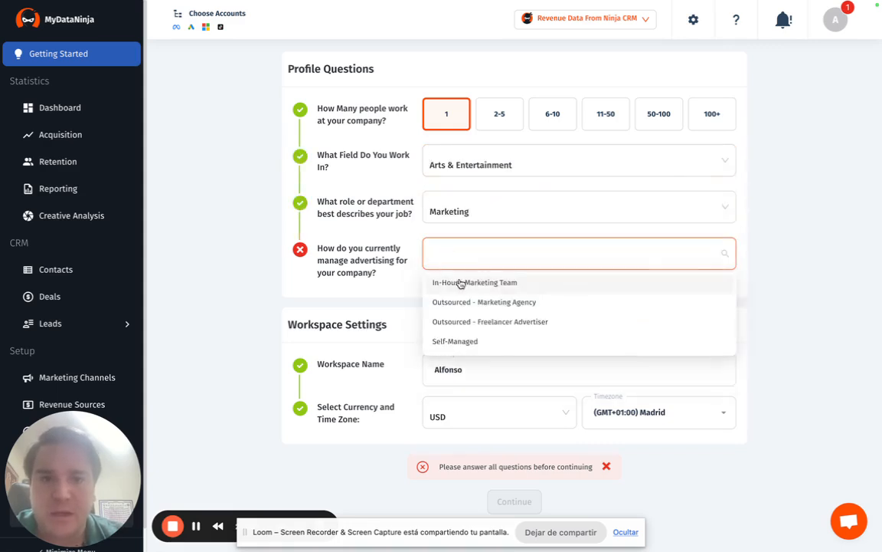
{"action": "left_click", "coordinate": [466, 285]}
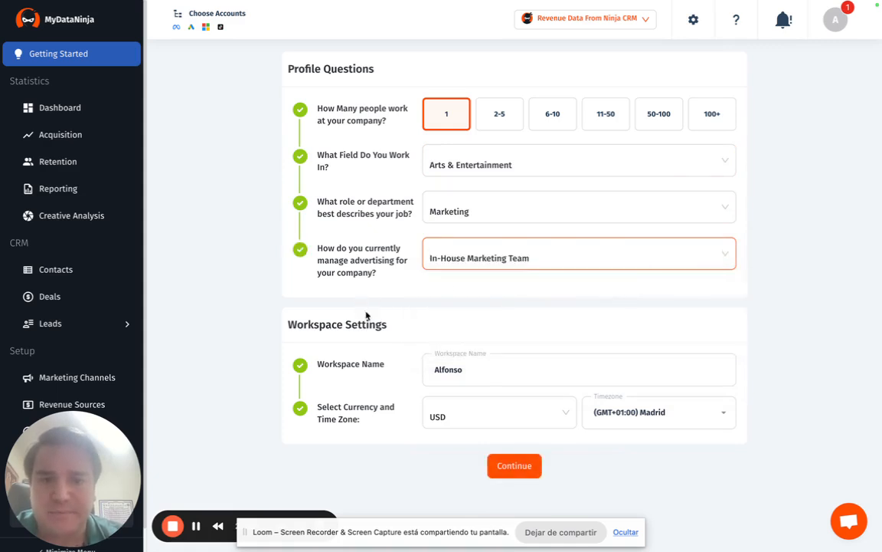
Set the workspace name to Test and submit the workspace setup
{"action": "left_click", "coordinate": [452, 369]}
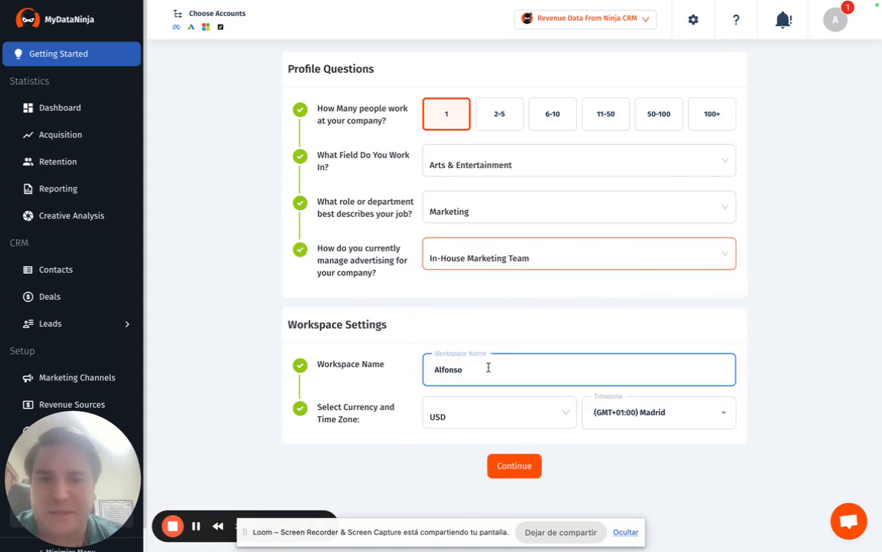
{"action": "key", "text": "ctrl+a"}
{"action": "type", "text": "Tre"}
{"action": "key", "text": "BackSpace"}
{"action": "key", "text": "BackSpace"}
{"action": "type", "text": "est"}
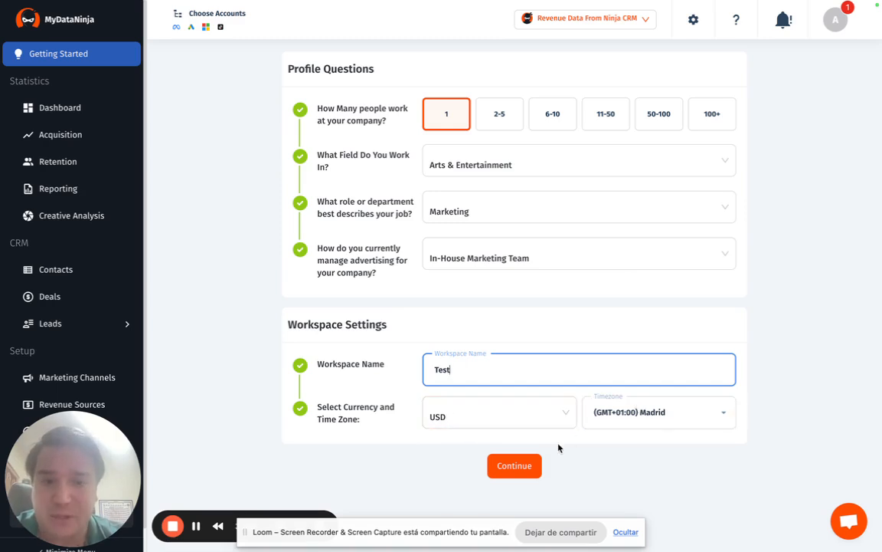
{"action": "left_click", "coordinate": [515, 465]}
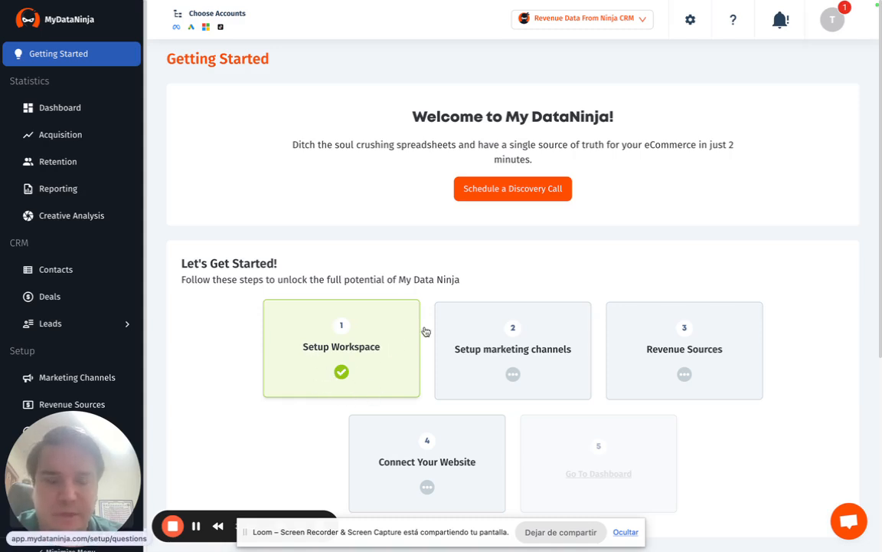
Open the marketing channels setup and start connecting a Meta Ads account
{"action": "scroll", "coordinate": [510, 351], "scroll_direction": "down", "scroll_amount": 1}
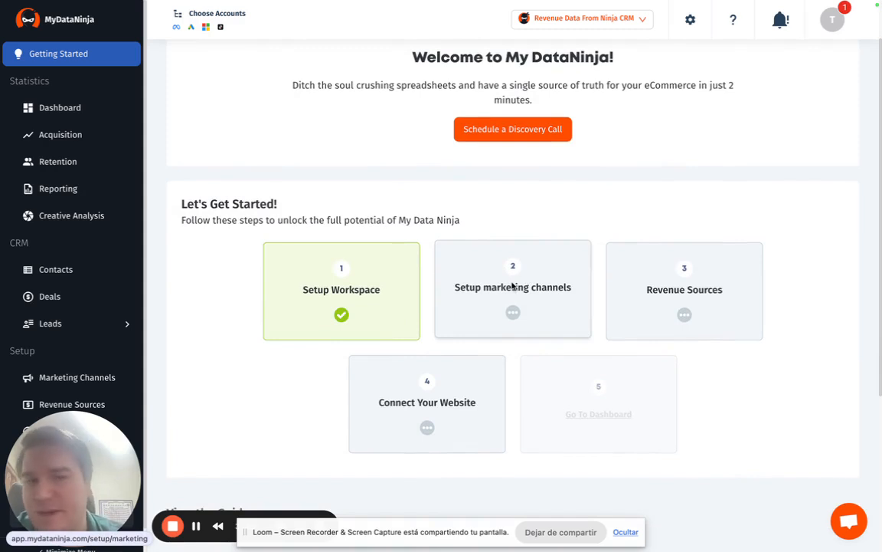
{"action": "left_click", "coordinate": [512, 286]}
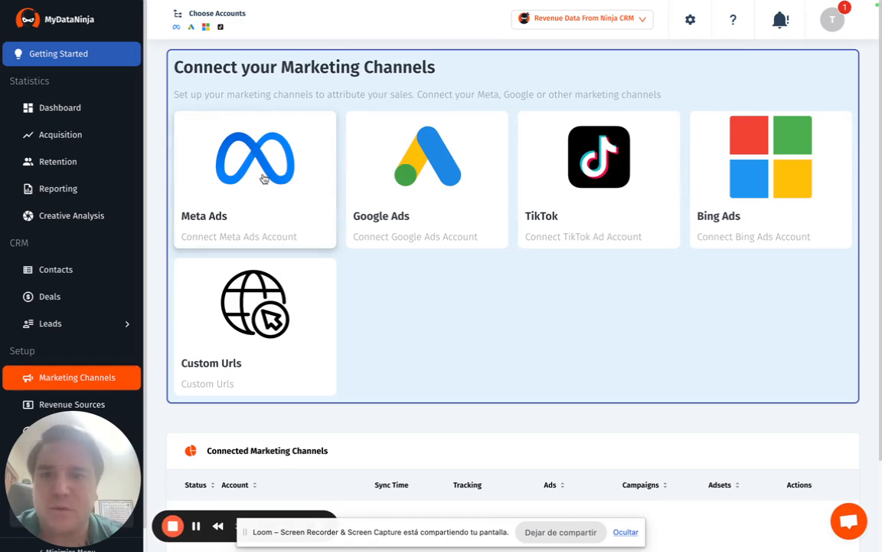
{"action": "key", "text": "super+s"}
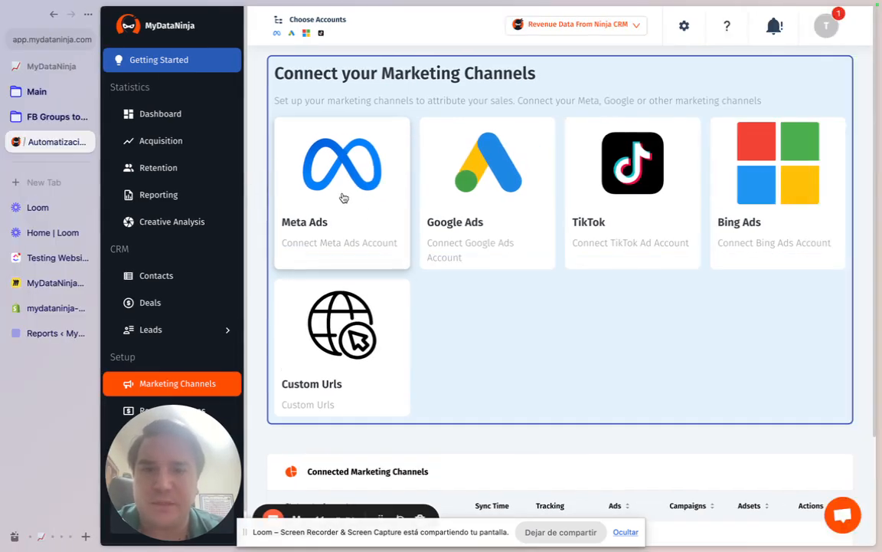
{"action": "left_click", "coordinate": [345, 197]}
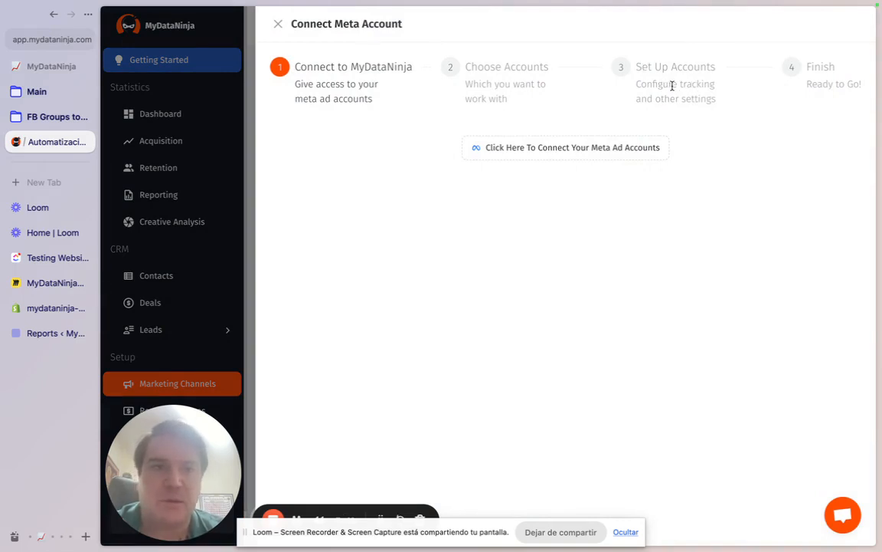
Authorize the Meta ad accounts connection through Facebook, trusting this device and reconnecting the profile to MyDataNinja
{"action": "left_click", "coordinate": [564, 150]}
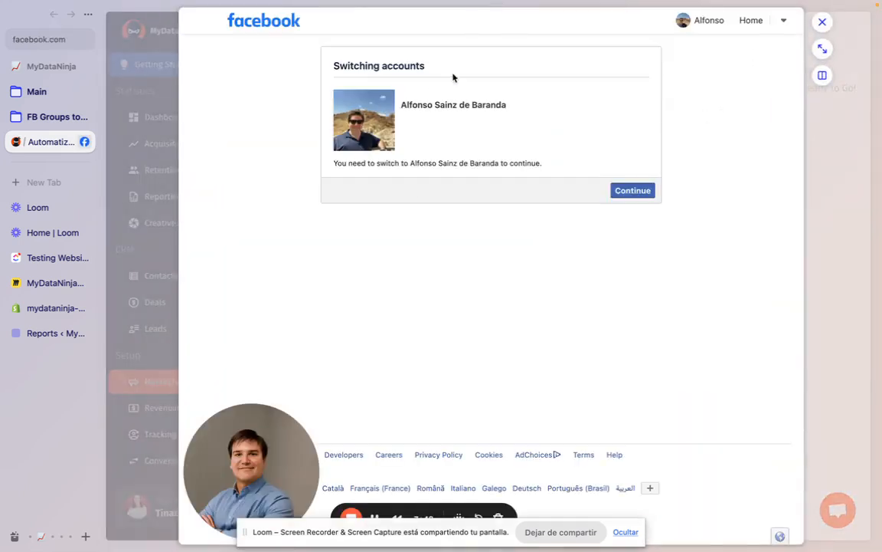
{"action": "left_click", "coordinate": [636, 193]}
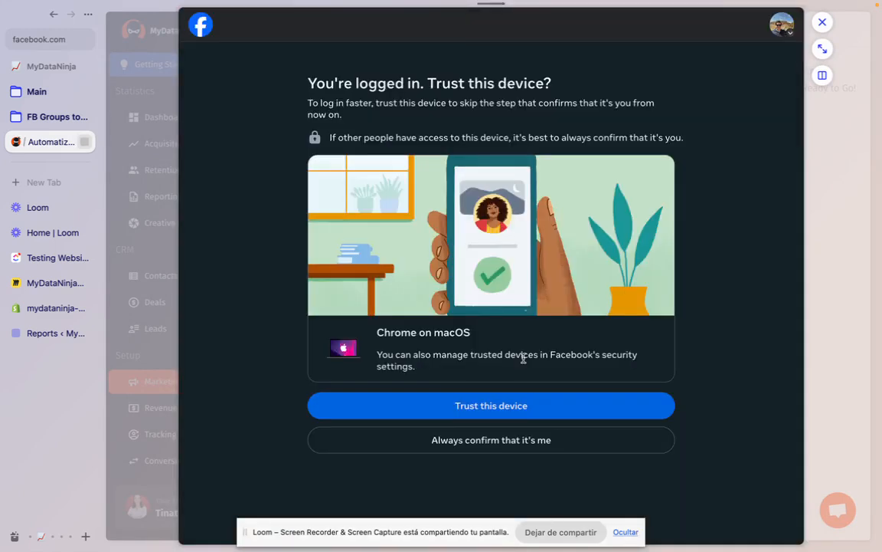
{"action": "left_click", "coordinate": [487, 413]}
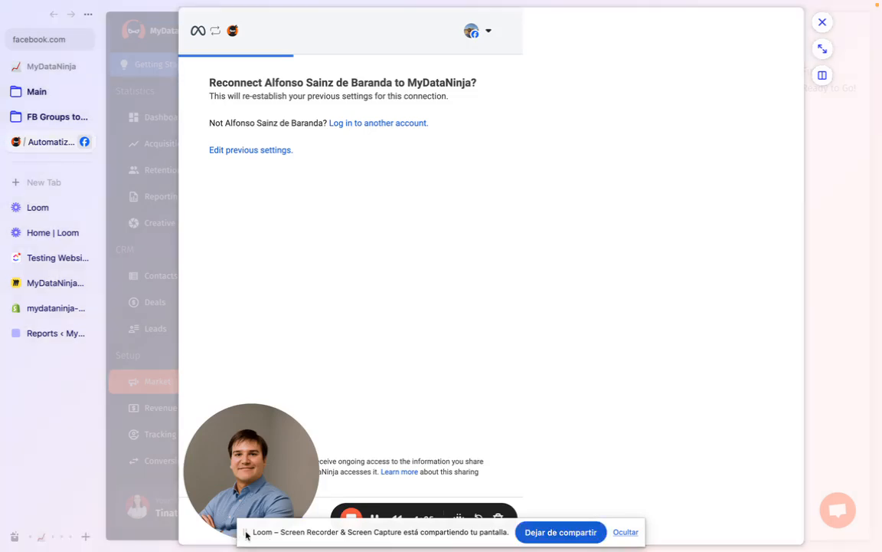
{"action": "left_click_drag", "start_coordinate": [244, 534], "coordinate": [680, 428]}
{"action": "left_click_drag", "start_coordinate": [252, 475], "coordinate": [292, 340]}
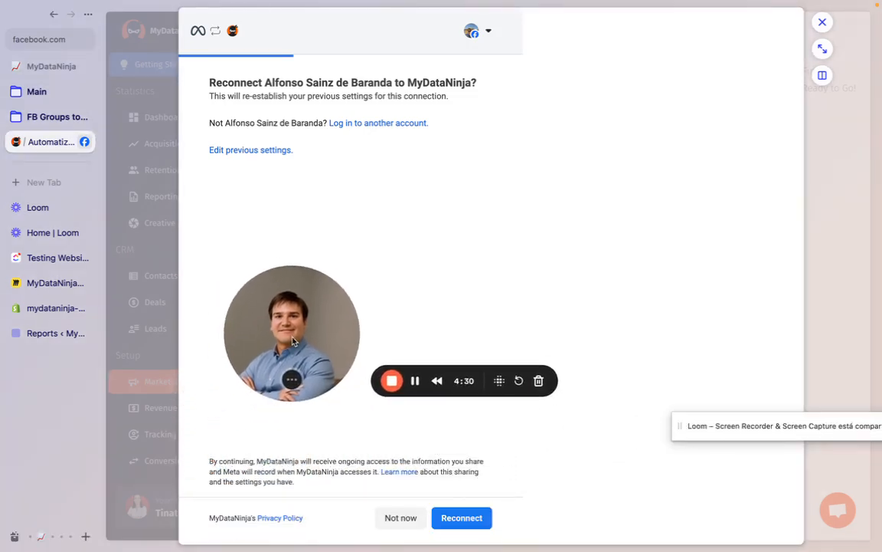
{"action": "left_click", "coordinate": [466, 520]}
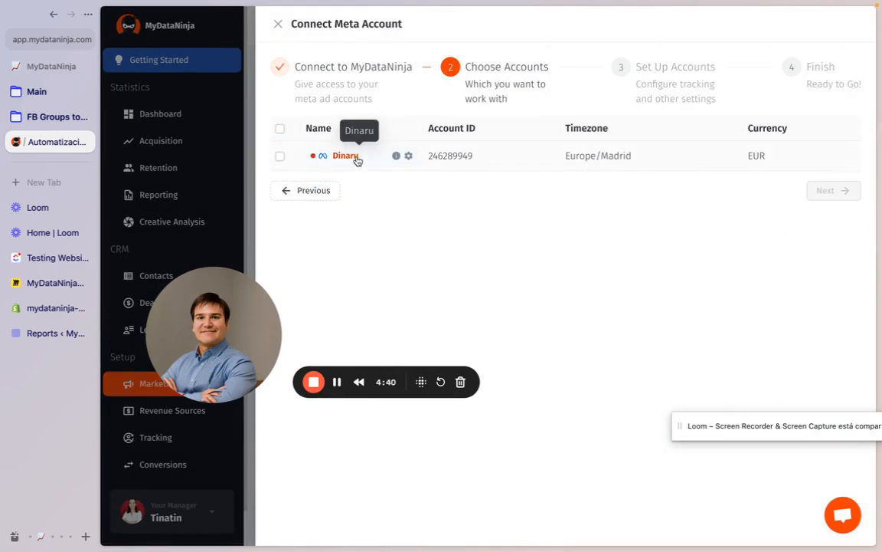
Choose the Dinaru ad account and complete the remaining stages of the Meta connection
{"action": "left_click", "coordinate": [281, 157]}
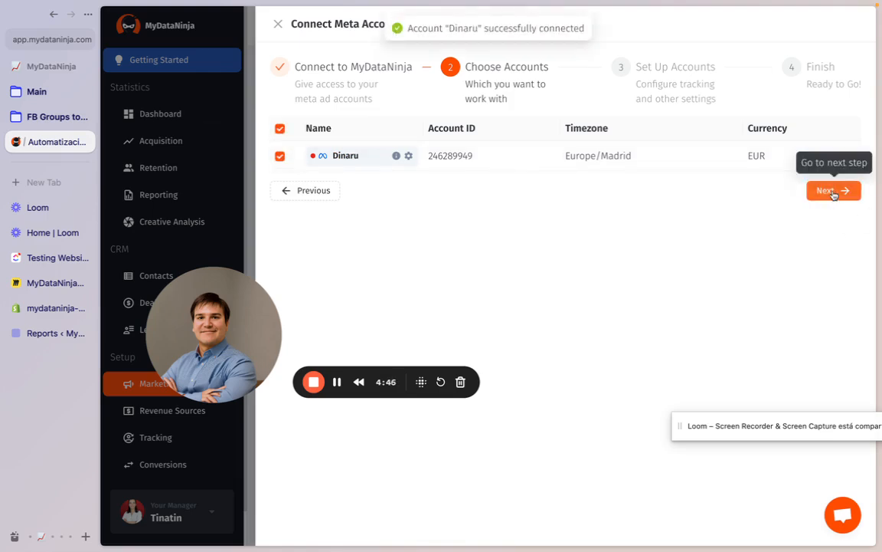
{"action": "left_click", "coordinate": [833, 191]}
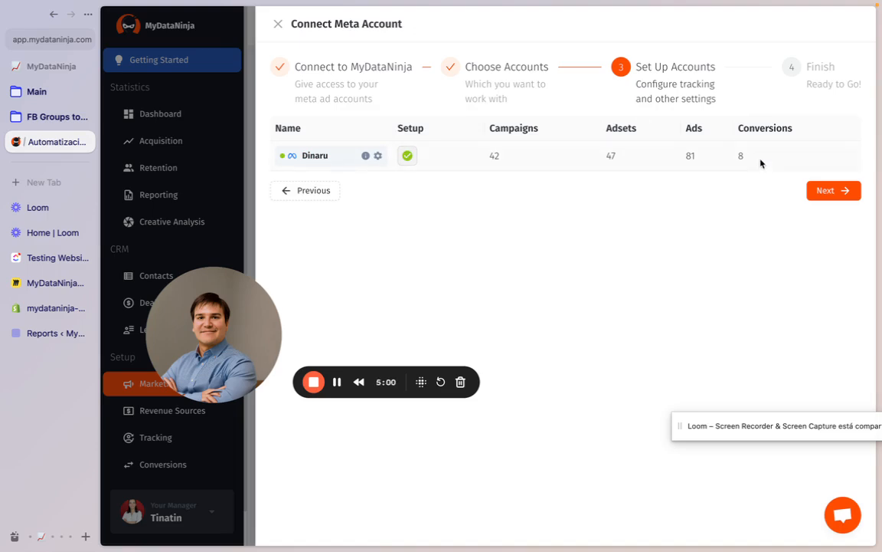
{"action": "left_click", "coordinate": [837, 191]}
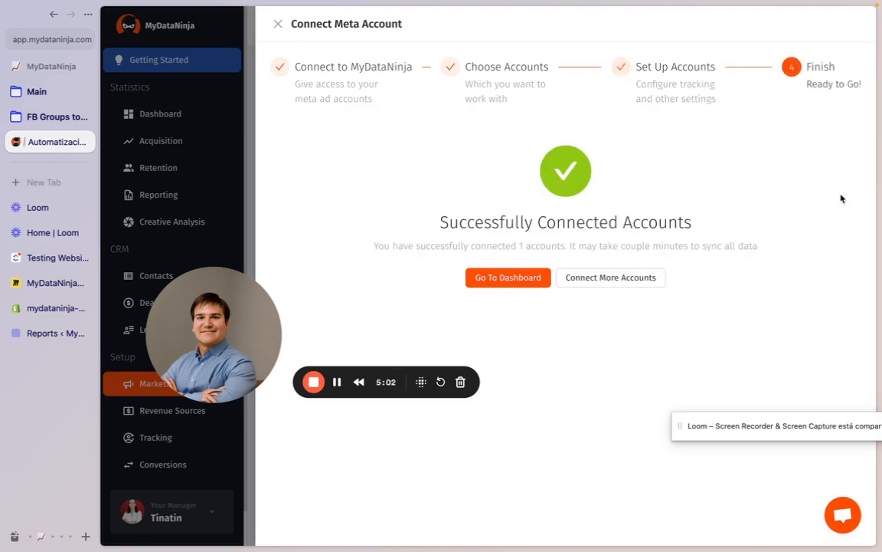
Go to the dashboard, look over its report widgets, and open the Retention statistics
{"action": "left_click", "coordinate": [506, 278]}
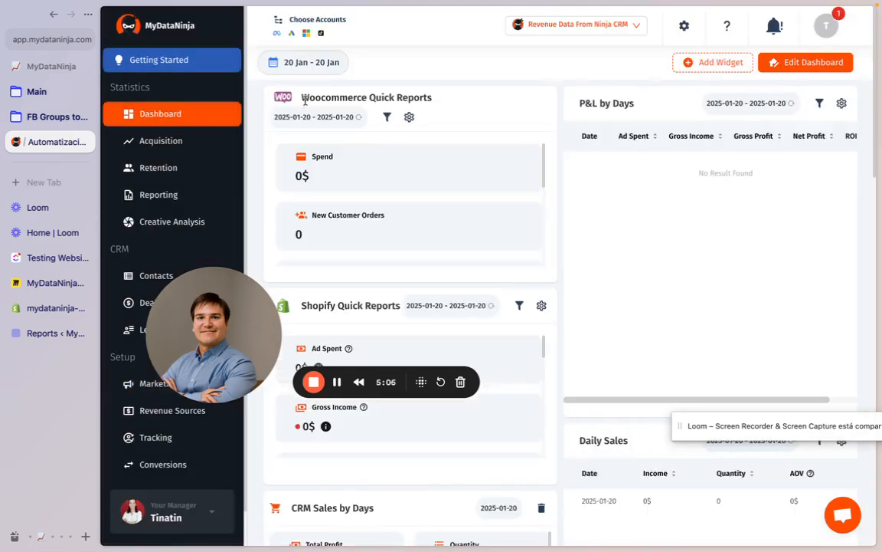
{"action": "scroll", "coordinate": [424, 303], "scroll_direction": "down", "scroll_amount": 5}
{"action": "scroll", "coordinate": [422, 301], "scroll_direction": "up", "scroll_amount": 5}
{"action": "left_click_drag", "start_coordinate": [162, 316], "coordinate": [121, 454]}
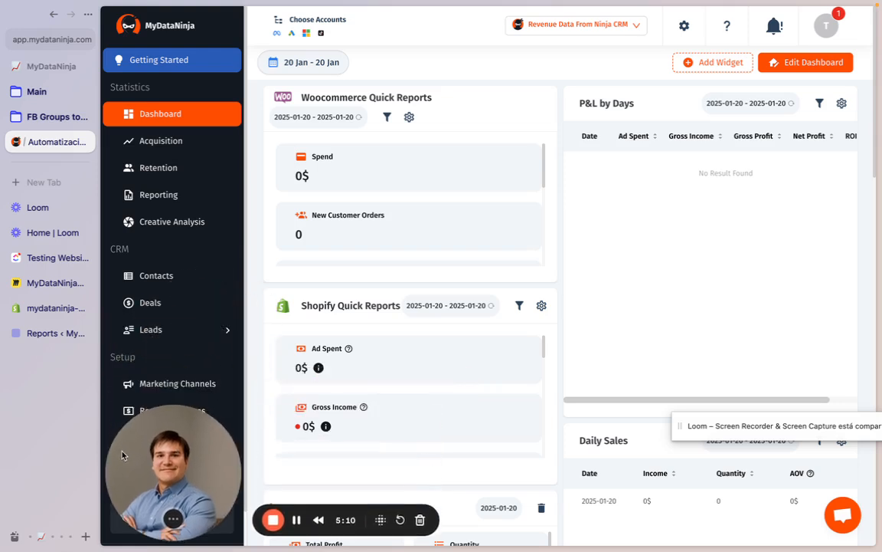
{"action": "left_click", "coordinate": [165, 168]}
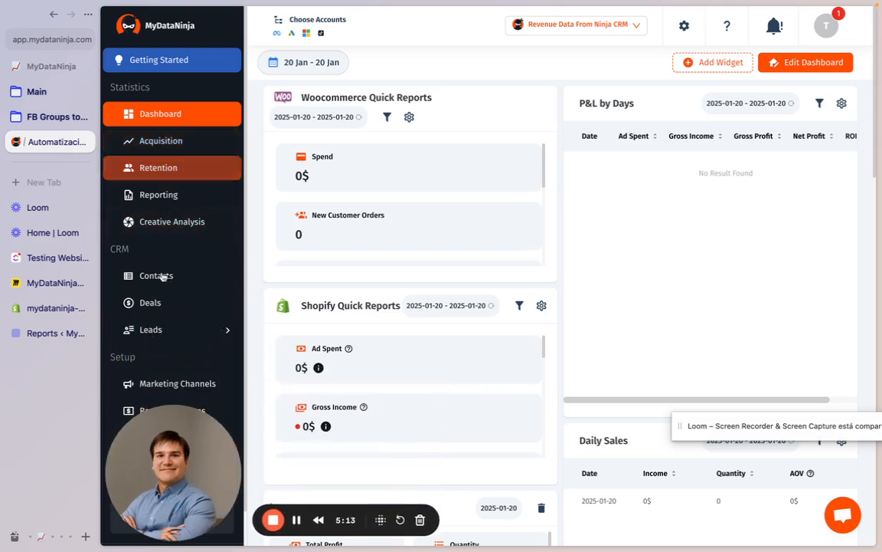
Open the marketing channels setup from Getting Started and review the available channels and the connected Dinaru account
{"action": "left_click", "coordinate": [156, 58]}
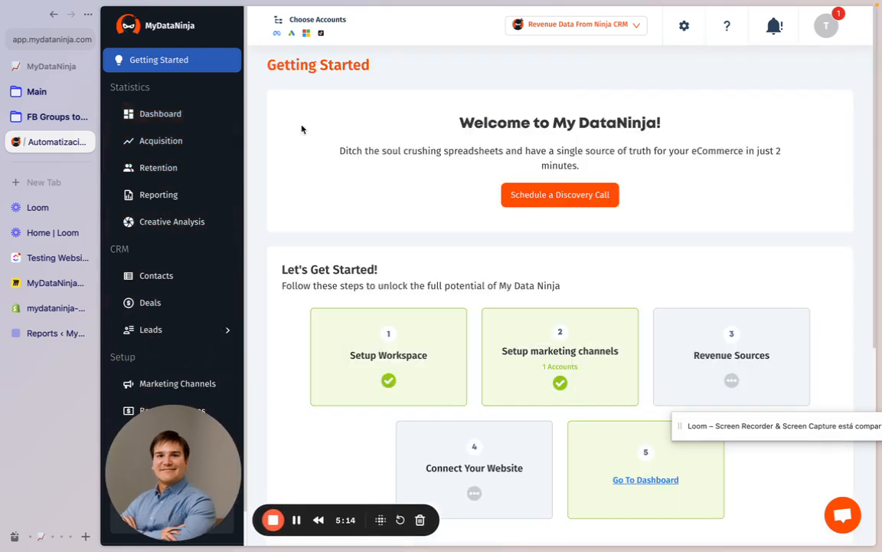
{"action": "left_click", "coordinate": [548, 349]}
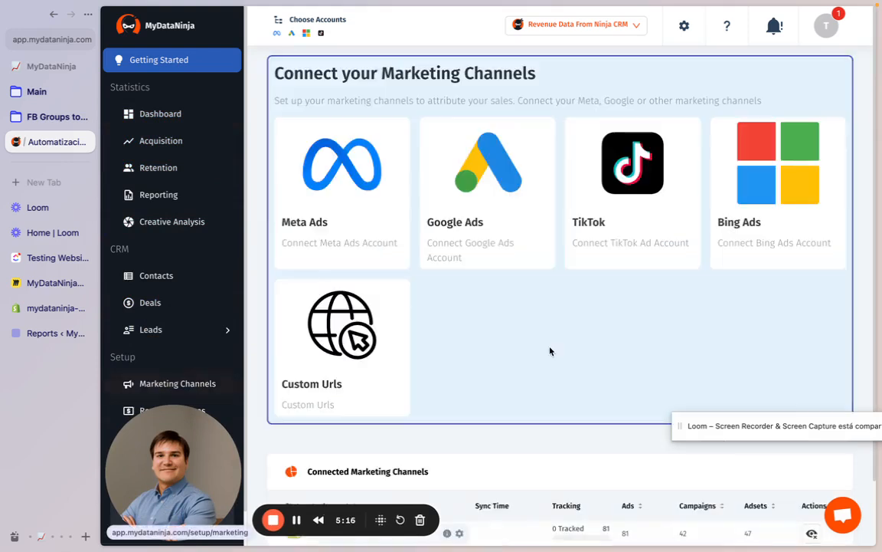
{"action": "scroll", "coordinate": [315, 394], "scroll_direction": "down", "scroll_amount": 1}
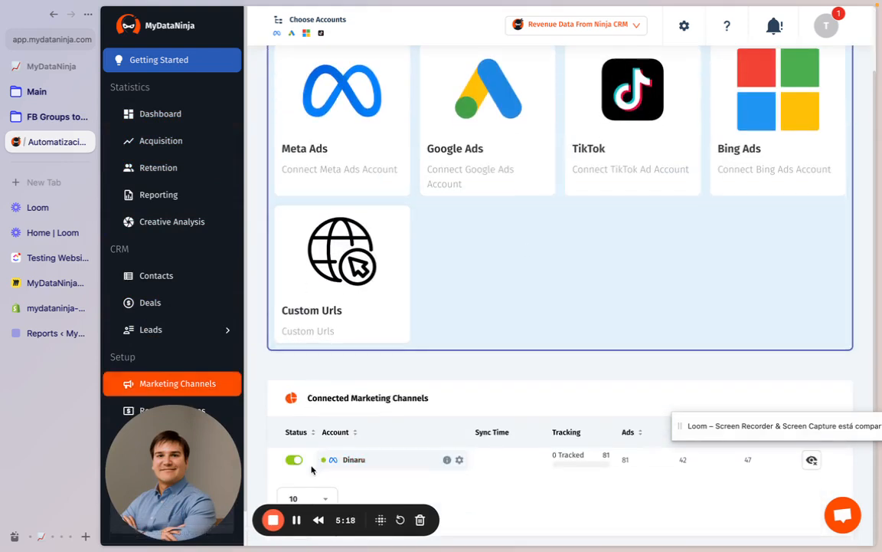
{"action": "scroll", "coordinate": [437, 228], "scroll_direction": "up", "scroll_amount": 1}
{"action": "scroll", "coordinate": [437, 228], "scroll_direction": "down", "scroll_amount": 1}
{"action": "scroll", "coordinate": [438, 227], "scroll_direction": "up", "scroll_amount": 1}
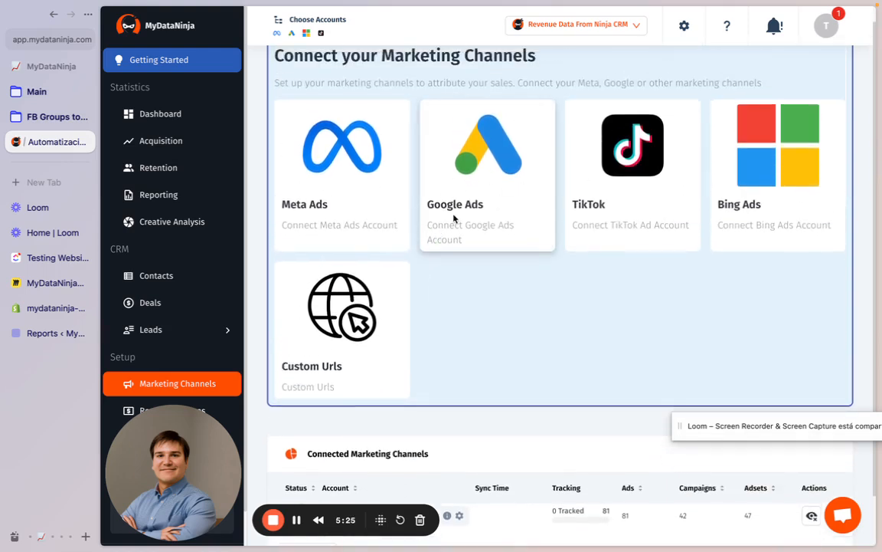
{"action": "scroll", "coordinate": [453, 219], "scroll_direction": "up", "scroll_amount": 1}
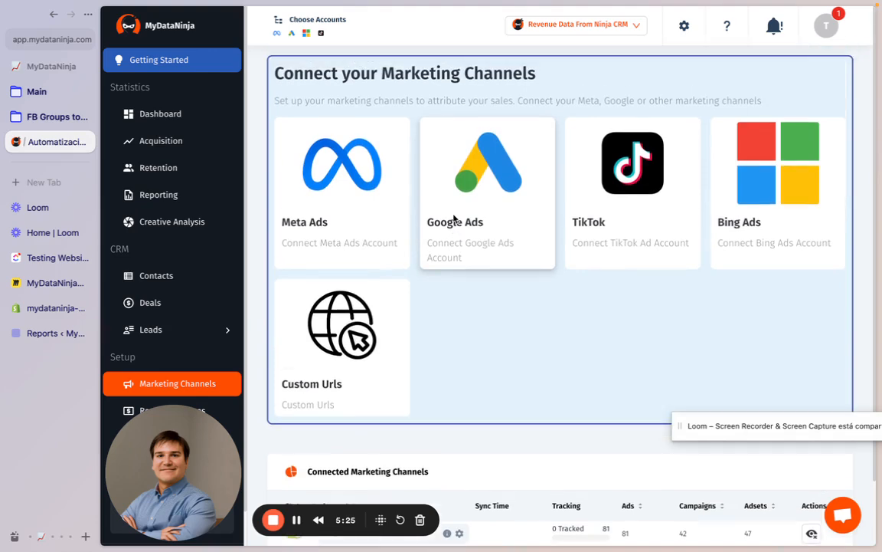
Review the remaining Getting Started stages and the MyDataNinja Demo Video board in Miro, returning to MyDataNinja
{"action": "left_click", "coordinate": [153, 60]}
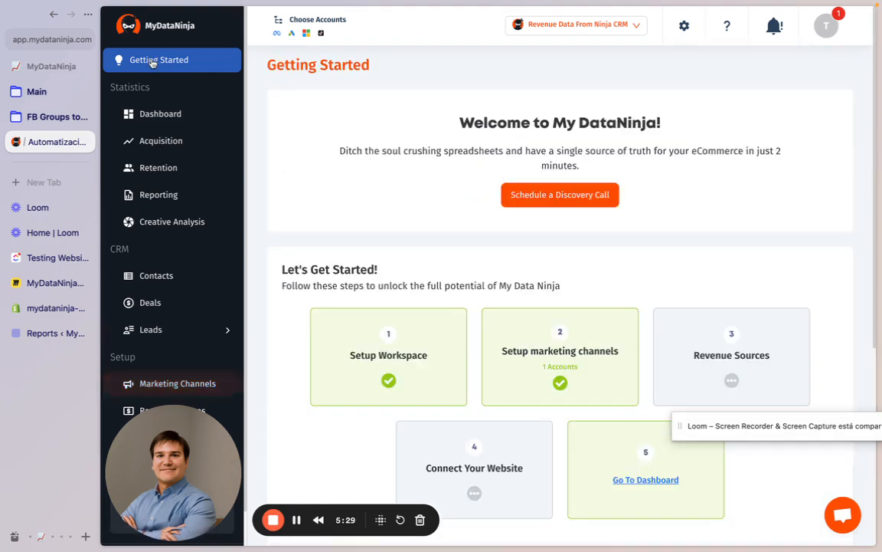
{"action": "scroll", "coordinate": [457, 364], "scroll_direction": "down", "scroll_amount": 4}
{"action": "scroll", "coordinate": [702, 151], "scroll_direction": "up", "scroll_amount": 3}
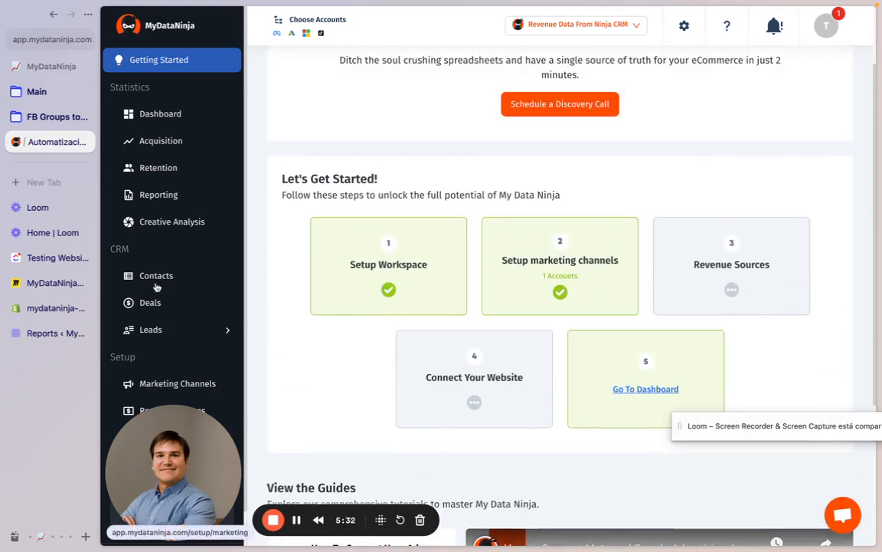
{"action": "left_click", "coordinate": [50, 282]}
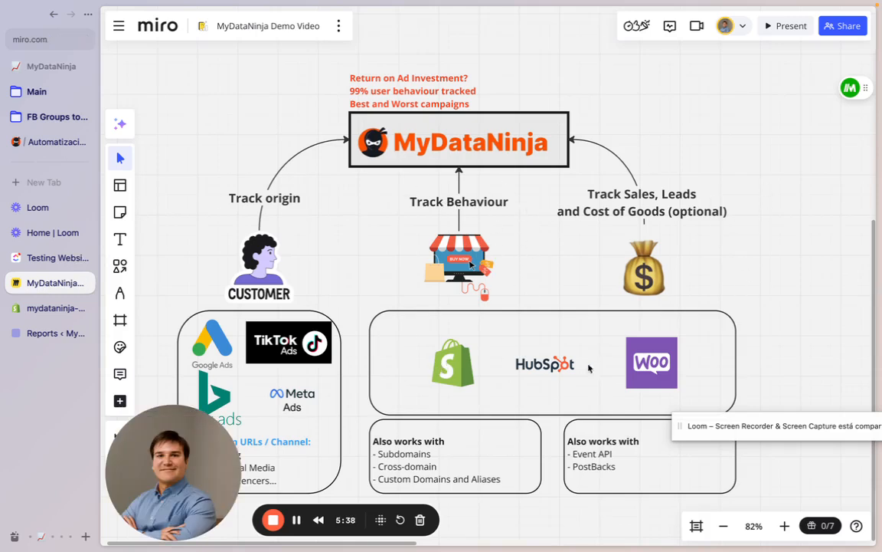
{"action": "left_click", "coordinate": [61, 142]}
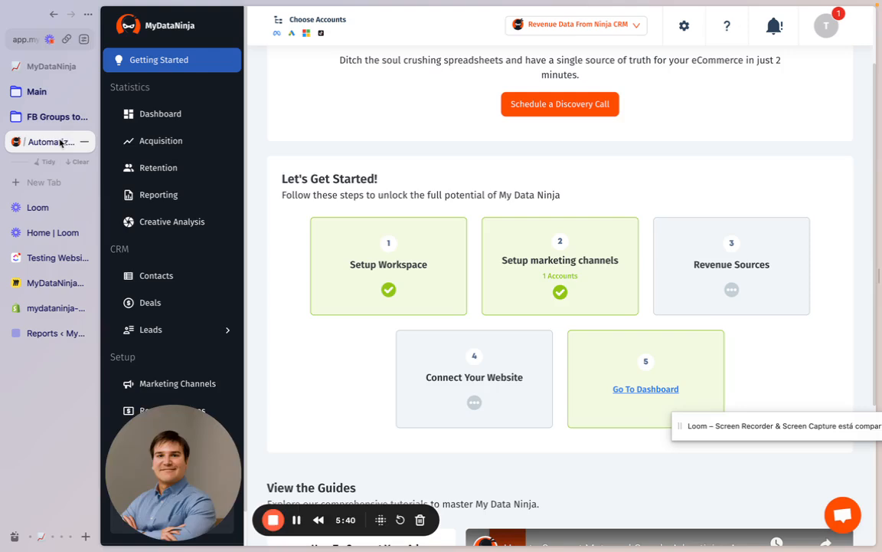
Open the revenue sources setup, start connecting a new WooCommerce store, and name it Test
{"action": "left_click", "coordinate": [701, 260]}
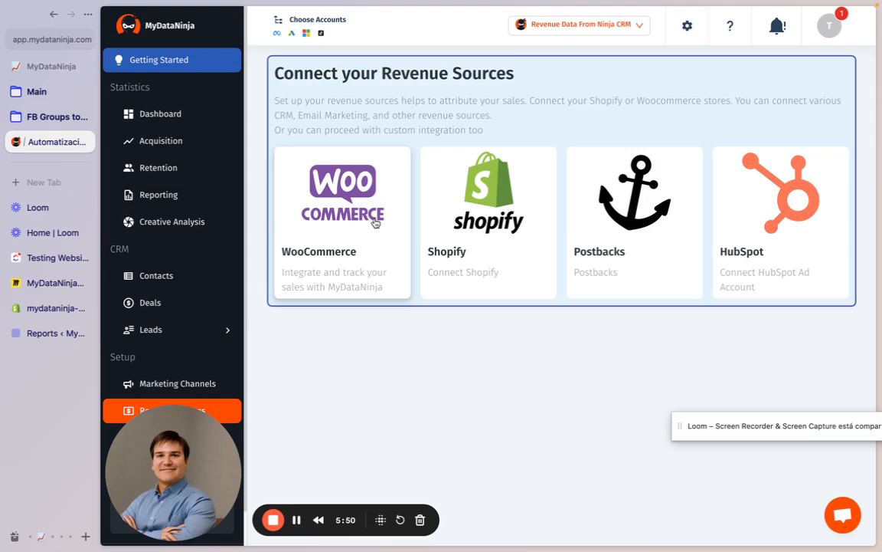
{"action": "left_click", "coordinate": [346, 221]}
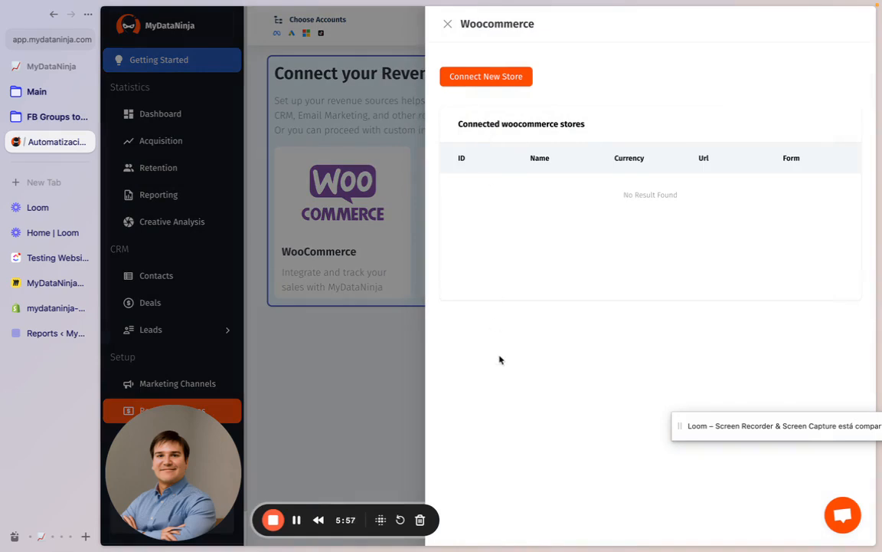
{"action": "left_click", "coordinate": [481, 82]}
{"action": "left_click", "coordinate": [683, 86]}
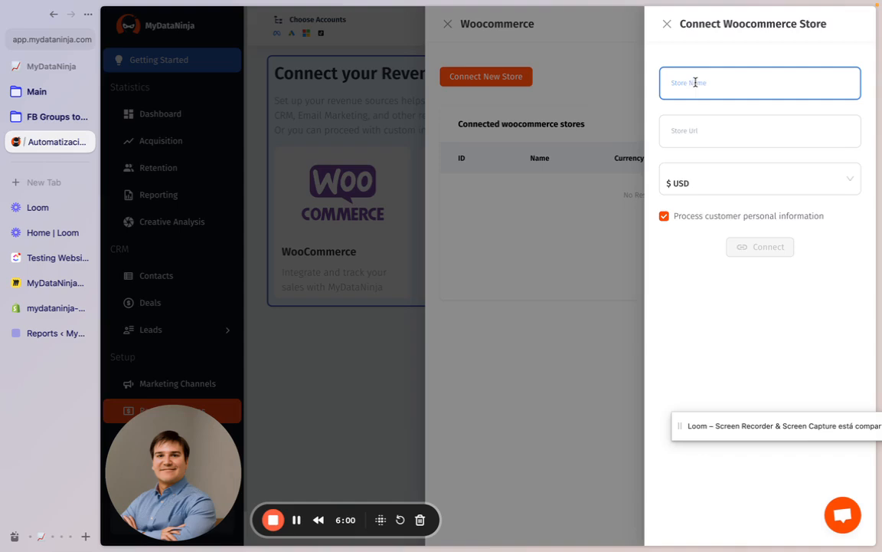
{"action": "type", "text": "Test"}
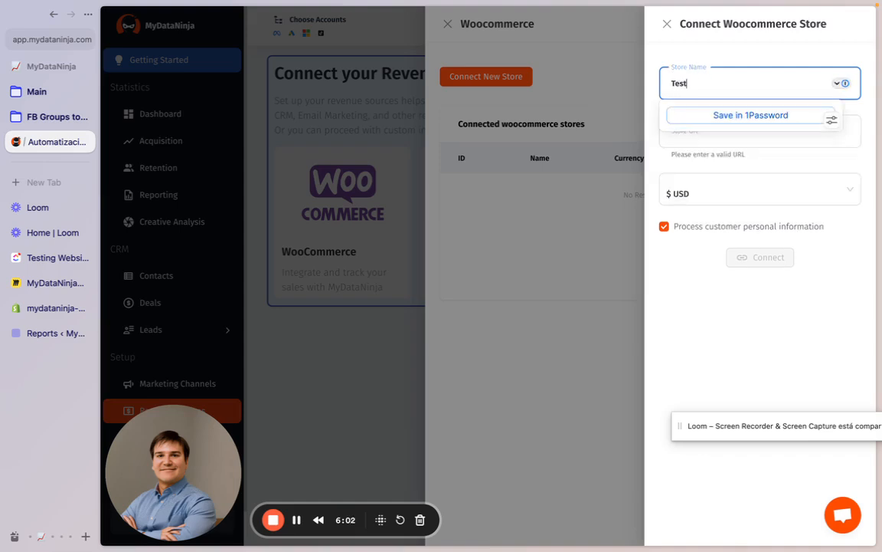
{"action": "left_click", "coordinate": [761, 54]}
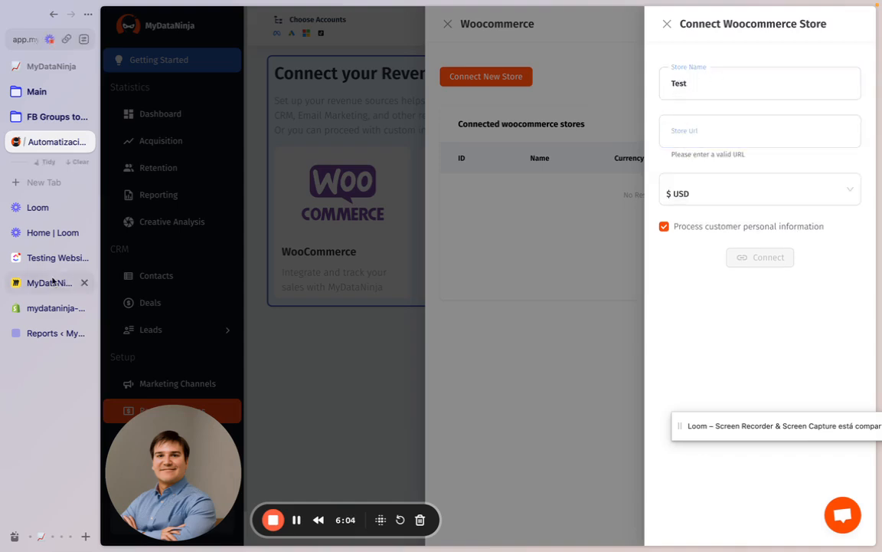
{"action": "left_click", "coordinate": [683, 91]}
{"action": "left_click", "coordinate": [680, 128]}
{"action": "left_click", "coordinate": [564, 172]}
{"action": "left_click", "coordinate": [697, 125]}
{"action": "type", "text": "https://woo1.ninjans.com"}
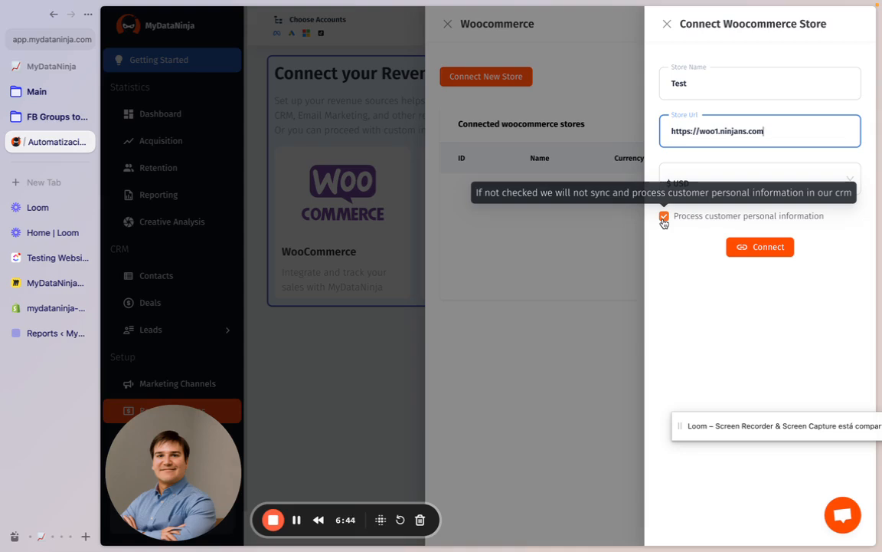
{"action": "left_click", "coordinate": [768, 249]}
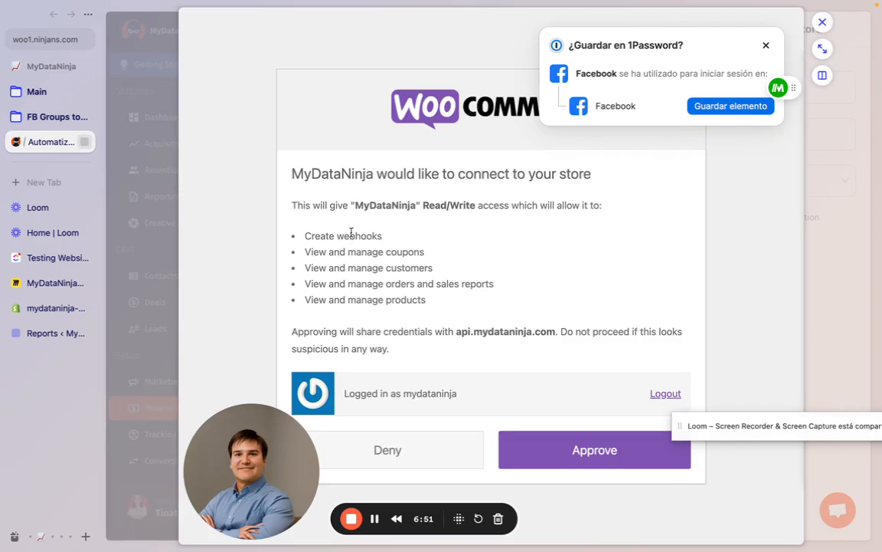
{"action": "left_click", "coordinate": [575, 452]}
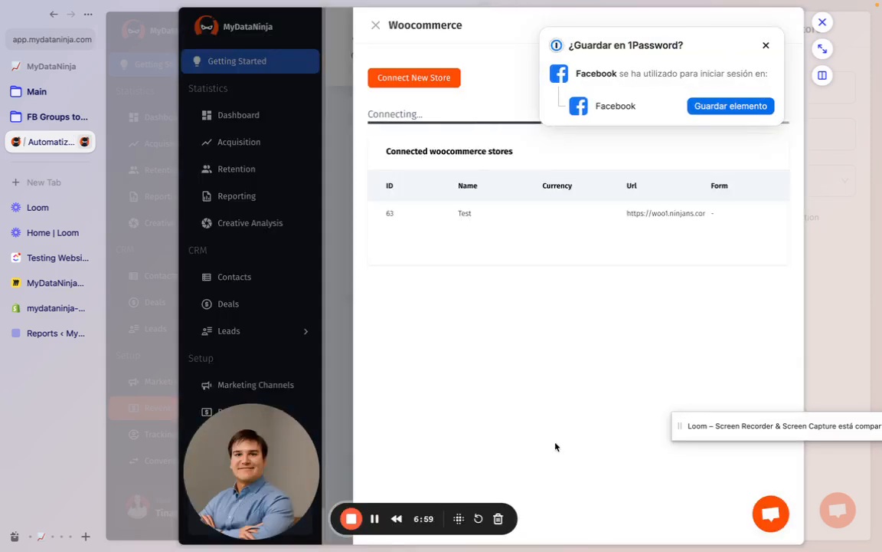
Dismiss the password-saving prompt and connection forms, and check the list of connected WooCommerce stores
{"action": "left_click", "coordinate": [766, 47]}
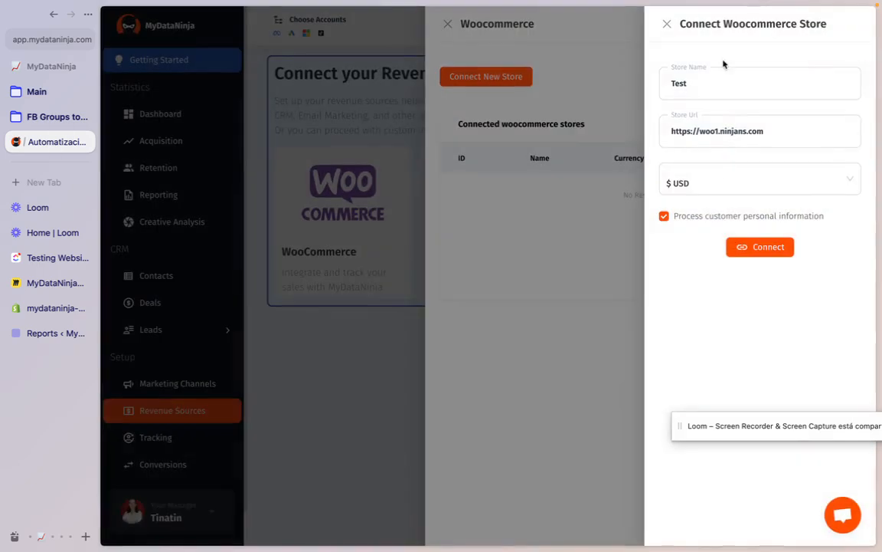
{"action": "left_click", "coordinate": [666, 23]}
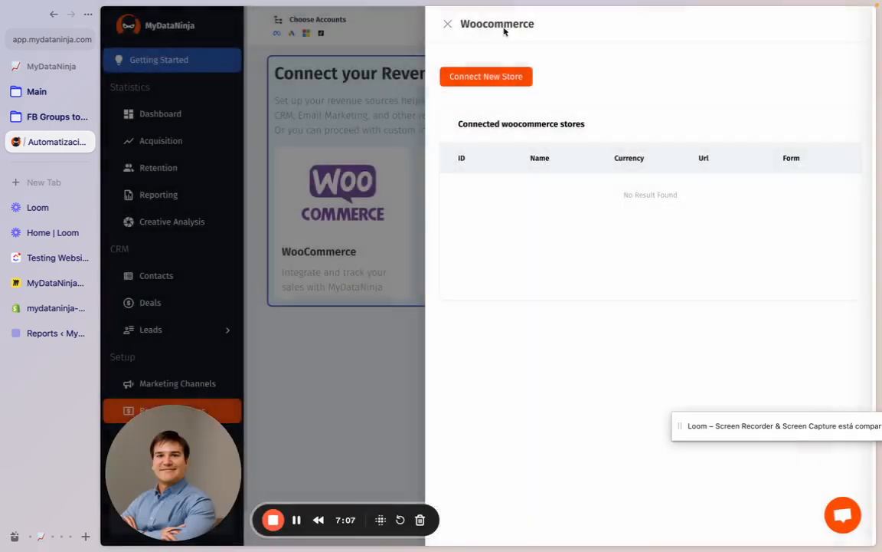
{"action": "left_click", "coordinate": [449, 24]}
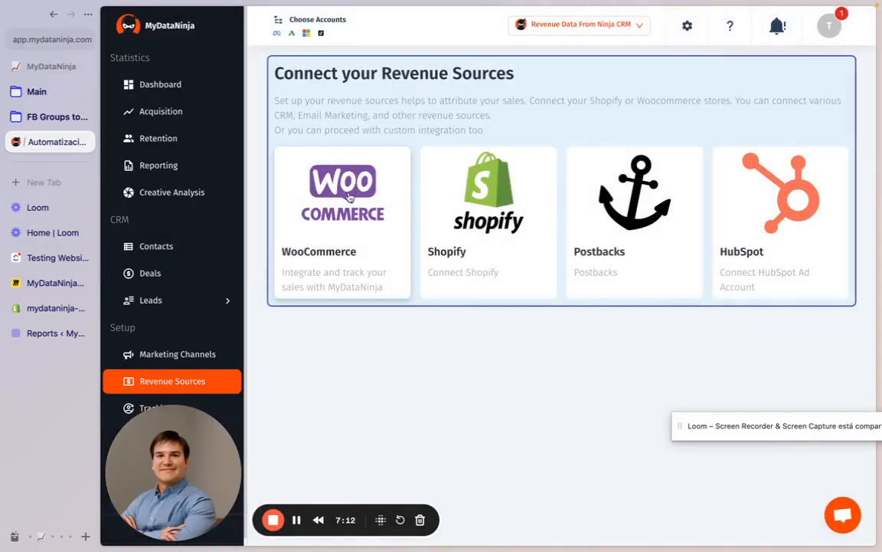
{"action": "left_click", "coordinate": [351, 191]}
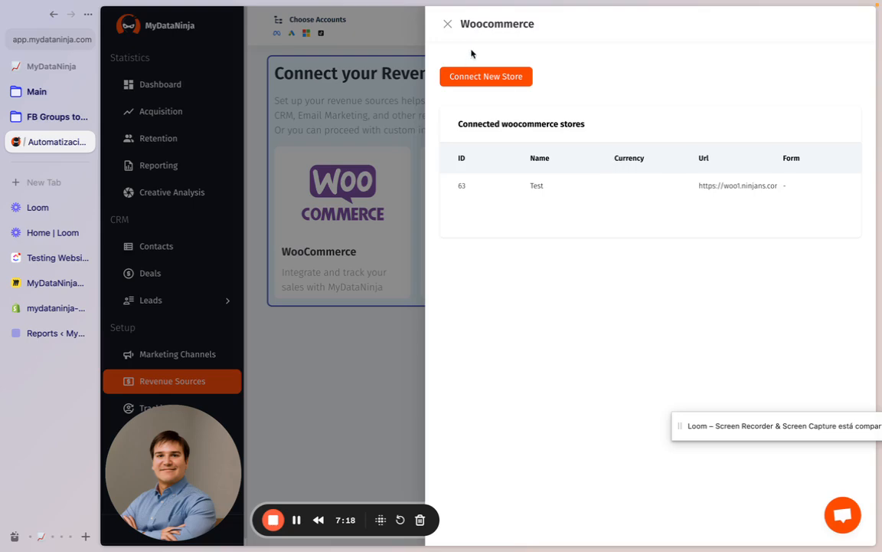
{"action": "left_click", "coordinate": [446, 28]}
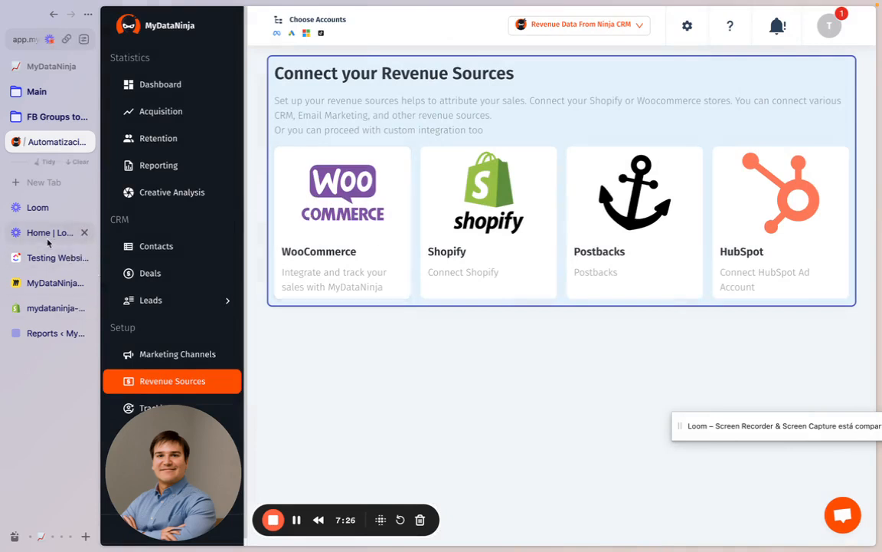
Switch to the WordPress admin and examine the MyDataNinja plugin's order reports and settings
{"action": "left_click", "coordinate": [42, 334]}
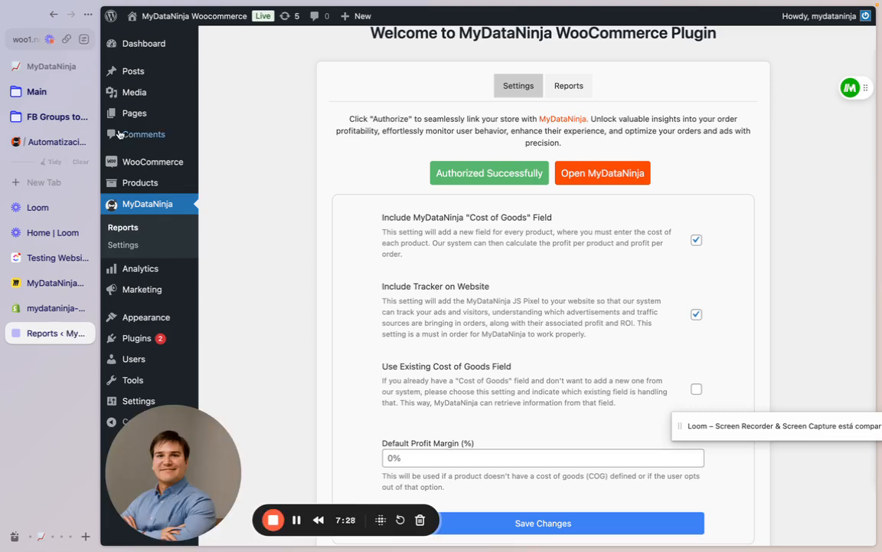
{"action": "scroll", "coordinate": [246, 189], "scroll_direction": "up", "scroll_amount": 3}
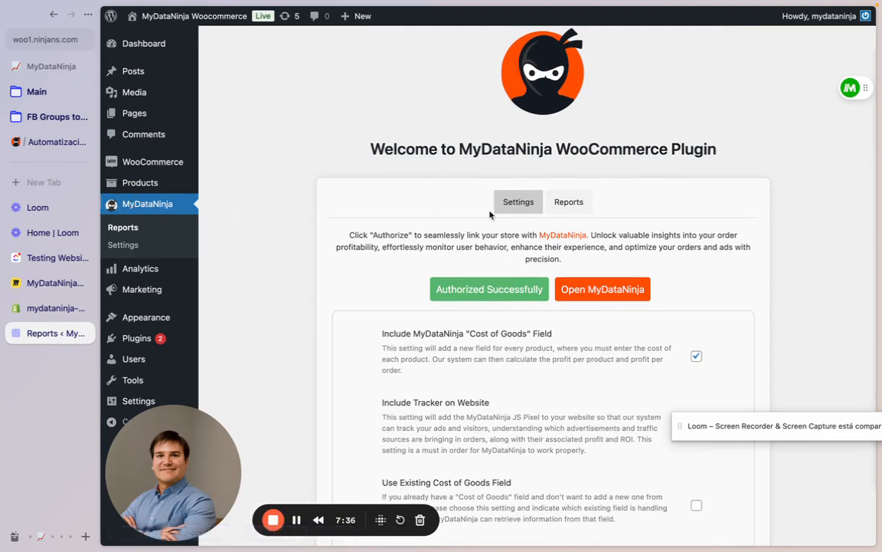
{"action": "left_click", "coordinate": [571, 201]}
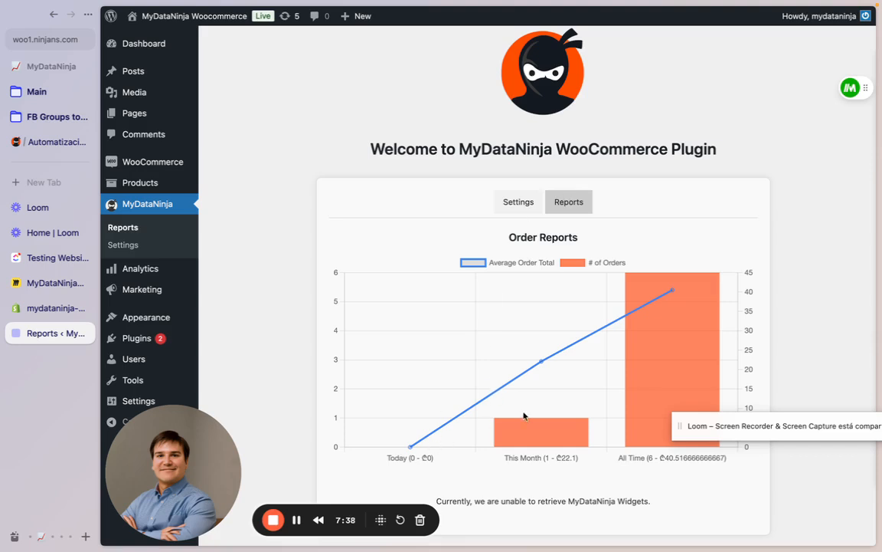
{"action": "scroll", "coordinate": [533, 240], "scroll_direction": "down", "scroll_amount": 2}
{"action": "scroll", "coordinate": [521, 244], "scroll_direction": "up", "scroll_amount": 2}
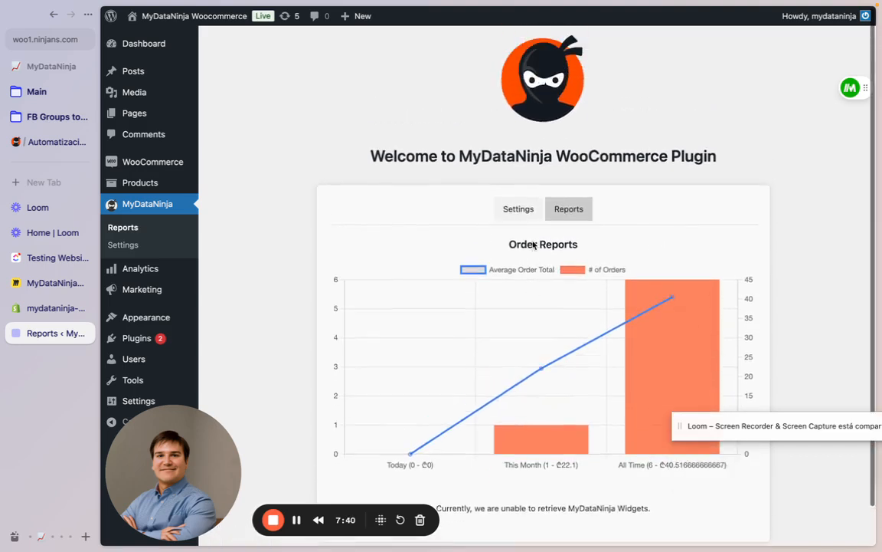
{"action": "left_click", "coordinate": [518, 205]}
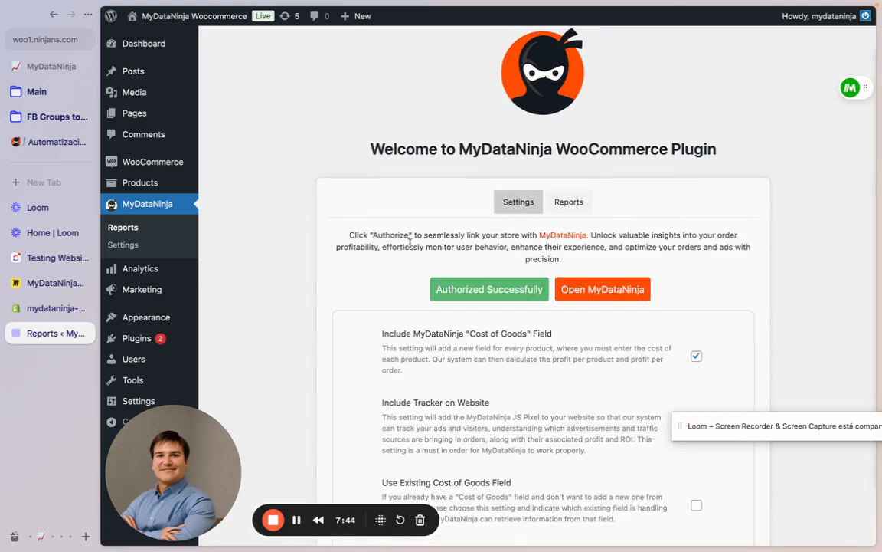
{"action": "scroll", "coordinate": [341, 340], "scroll_direction": "down", "scroll_amount": 5}
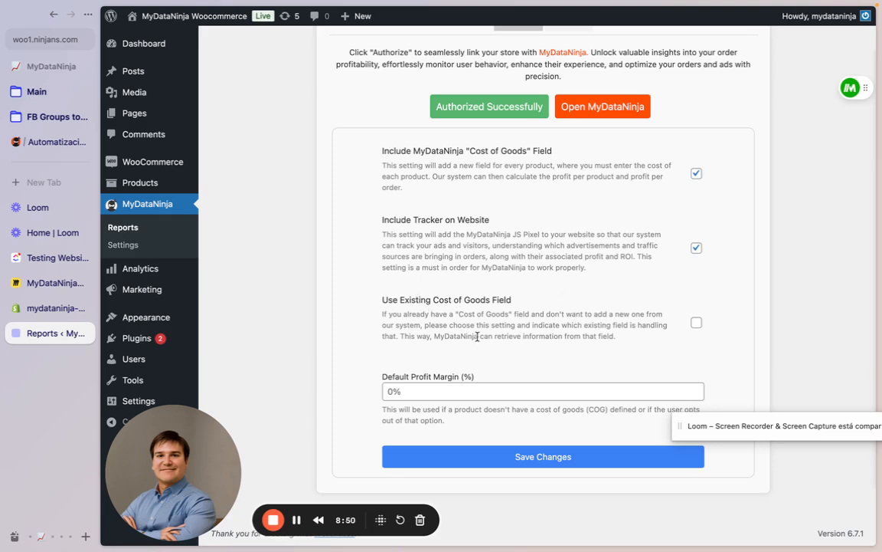
Try out Use Existing Cost of Goods Field, view its source field choices, turn it off, and inspect Default Profit Margin
{"action": "left_click_drag", "start_coordinate": [426, 313], "coordinate": [548, 326]}
{"action": "left_click", "coordinate": [548, 326]}
{"action": "left_click", "coordinate": [697, 324]}
{"action": "left_click", "coordinate": [483, 373]}
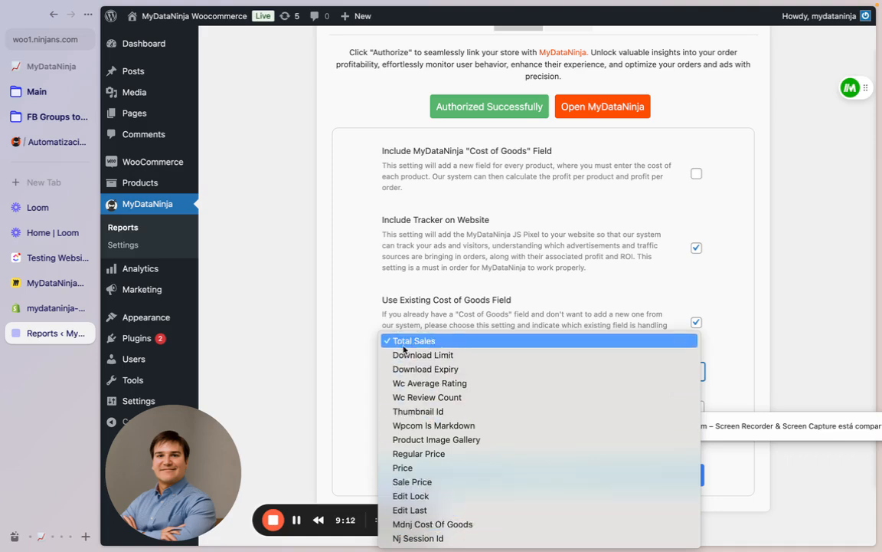
{"action": "left_click", "coordinate": [337, 312]}
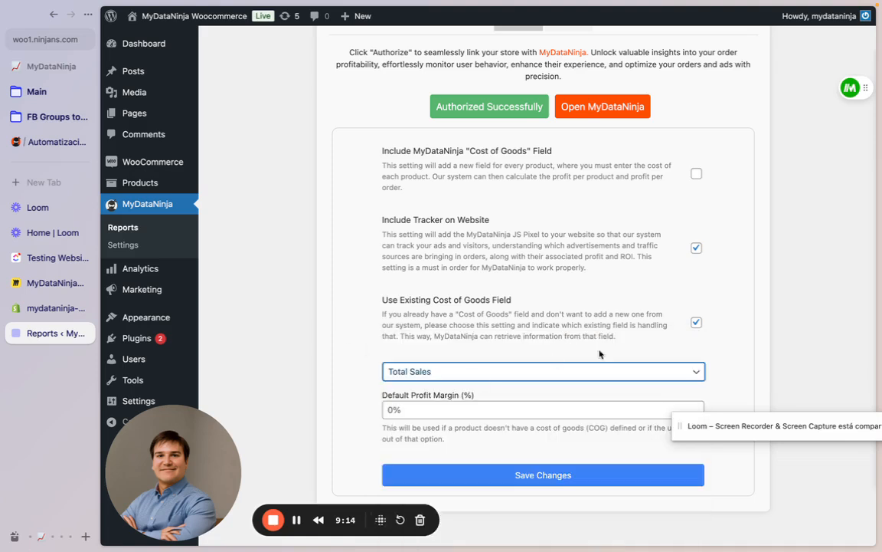
{"action": "left_click", "coordinate": [697, 323]}
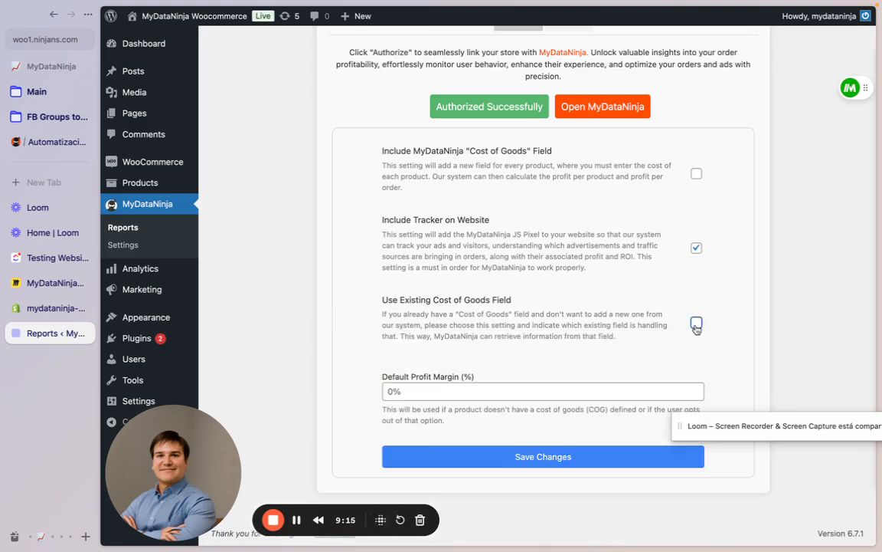
{"action": "left_click", "coordinate": [400, 392]}
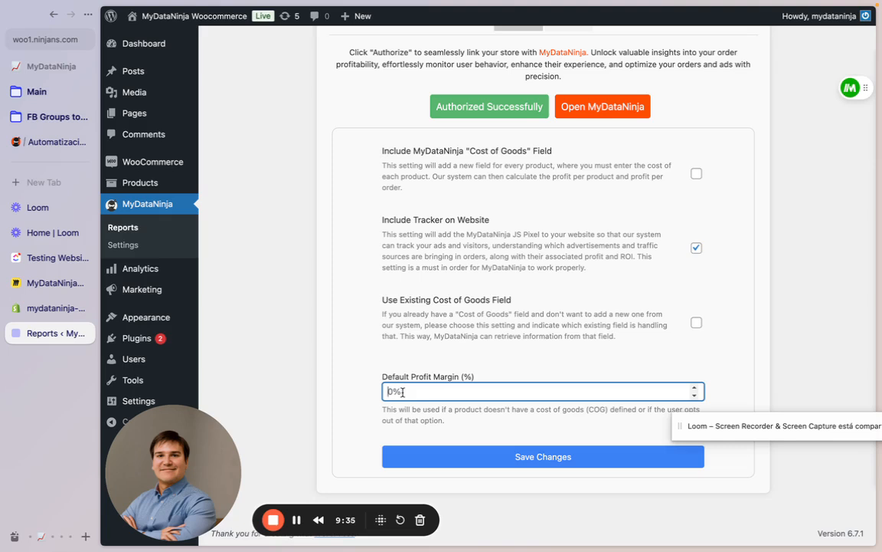
Switch back to MyDataNinja and go to the Getting Started overview to check the setup stages
{"action": "left_click", "coordinate": [51, 142]}
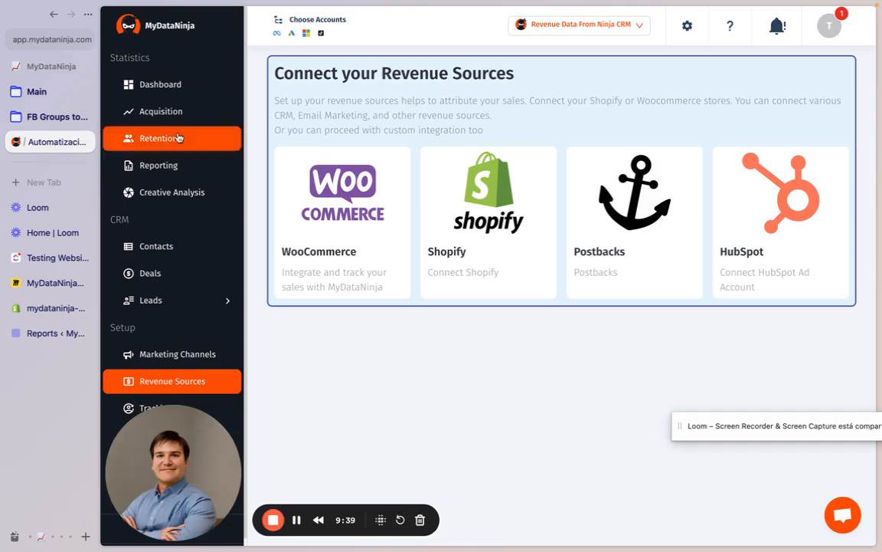
{"action": "left_click", "coordinate": [54, 14]}
{"action": "left_click", "coordinate": [54, 15]}
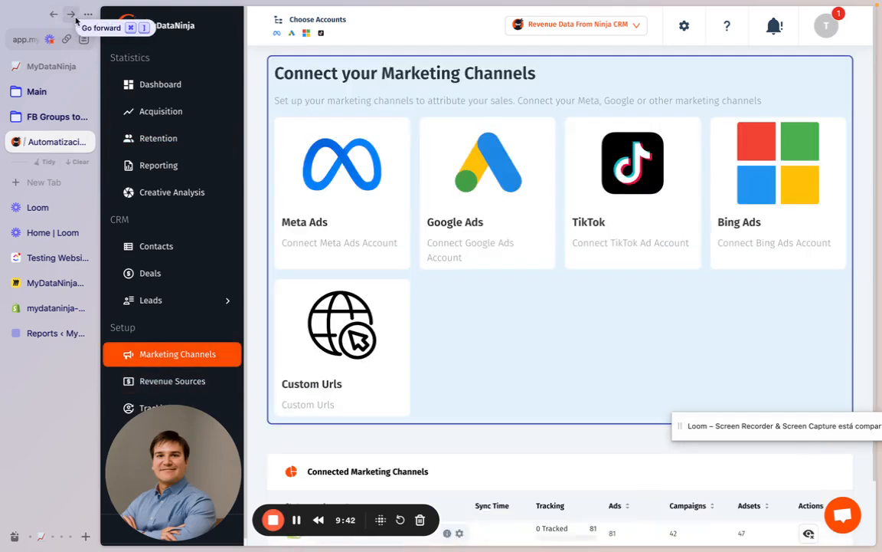
{"action": "left_click", "coordinate": [71, 14]}
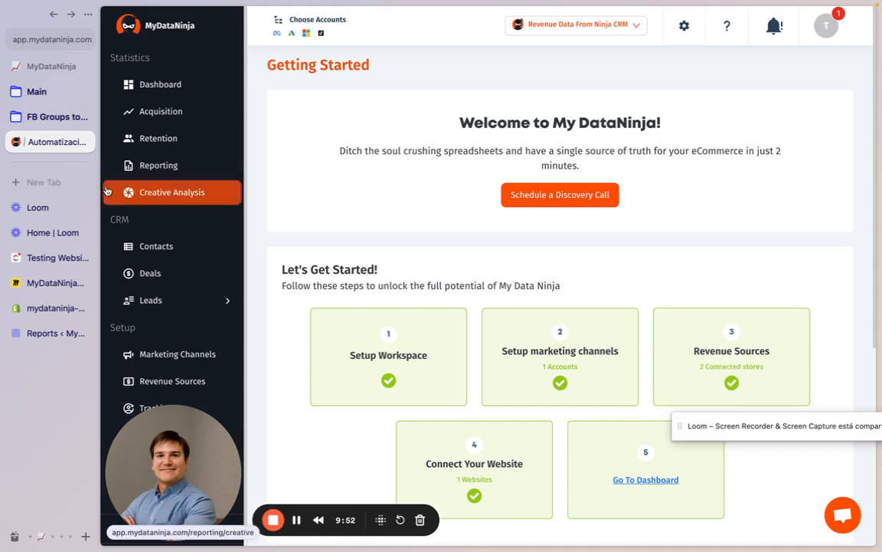
View the tracking diagram in Miro, and open the connected website woo1.ninjans.com for editing in MyDataNinja
{"action": "left_click", "coordinate": [57, 288]}
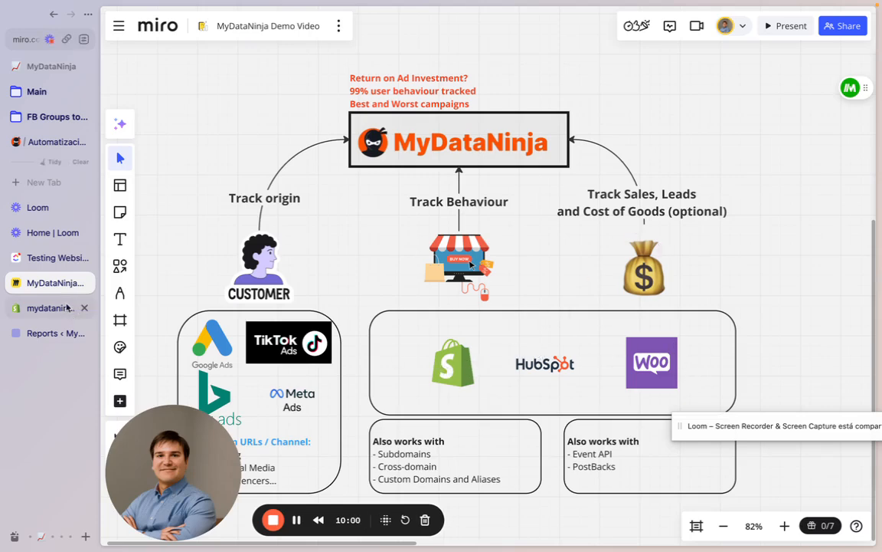
{"action": "left_click", "coordinate": [43, 144]}
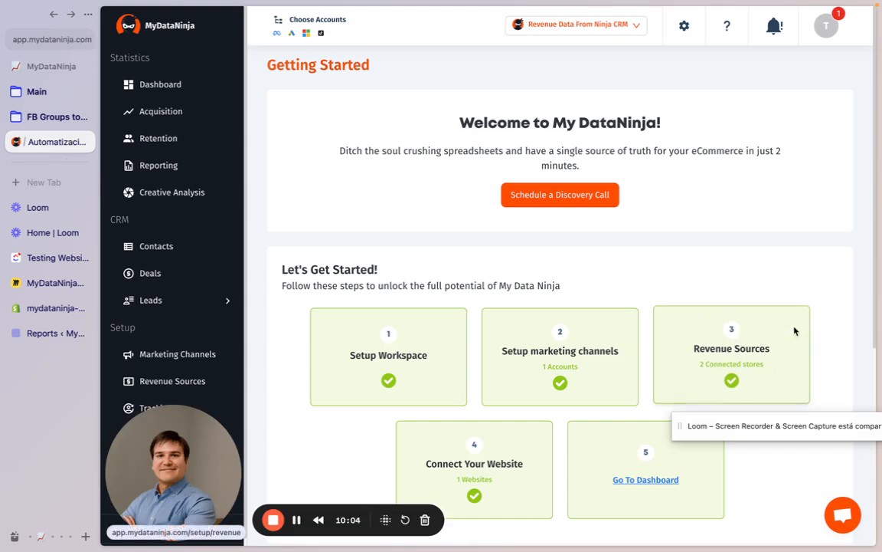
{"action": "left_click", "coordinate": [470, 467]}
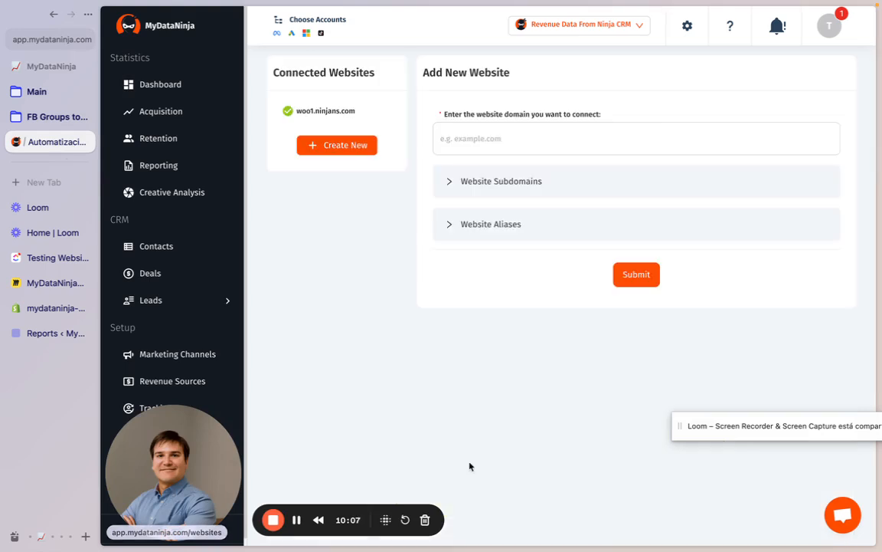
{"action": "left_click", "coordinate": [348, 110]}
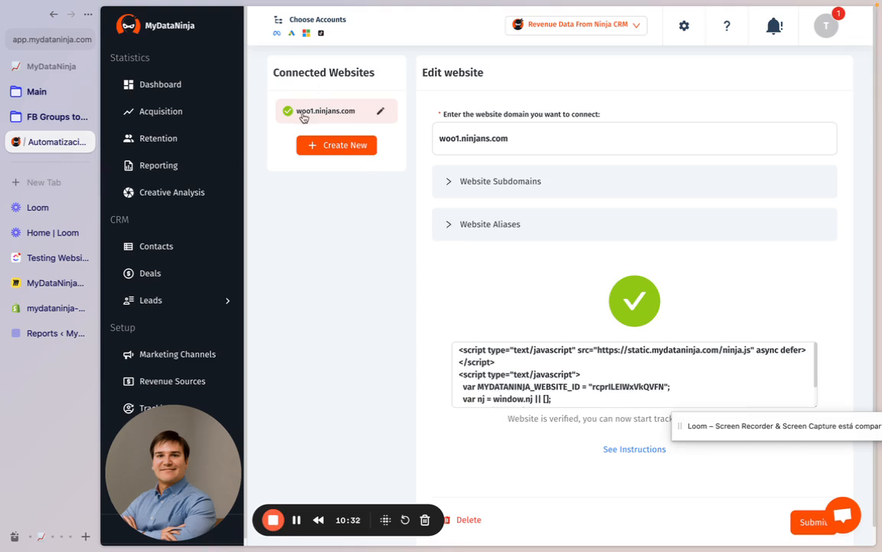
{"action": "left_click", "coordinate": [449, 226]}
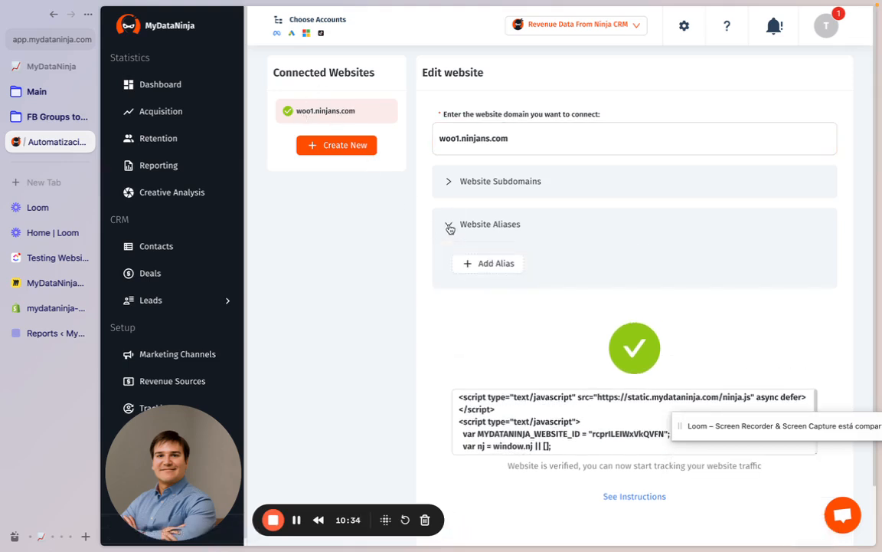
{"action": "left_click", "coordinate": [467, 262]}
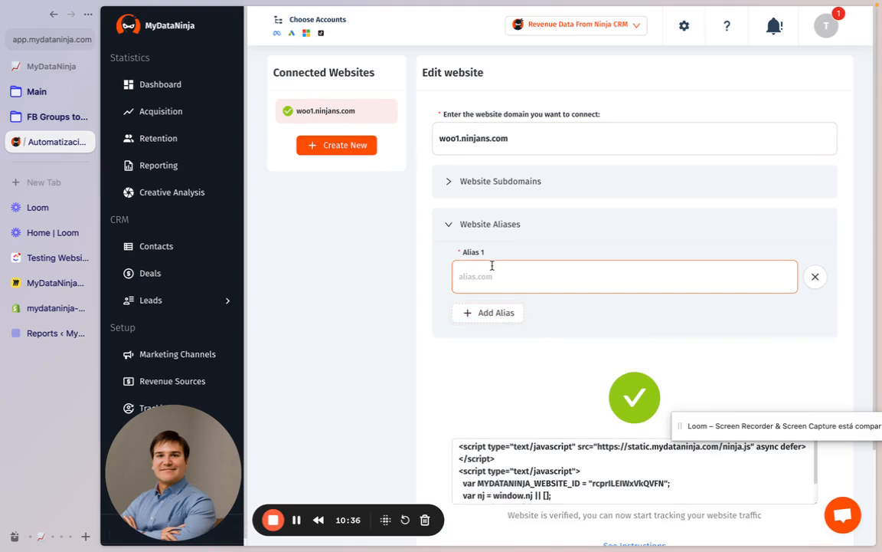
{"action": "type", "text": "www.,m"}
{"action": "key", "text": "BackSpace"}
{"action": "key", "text": "BackSpace"}
{"action": "type", "text": "mydataninja.com"}
{"action": "left_click", "coordinate": [482, 276]}
{"action": "type", "text": "store"}
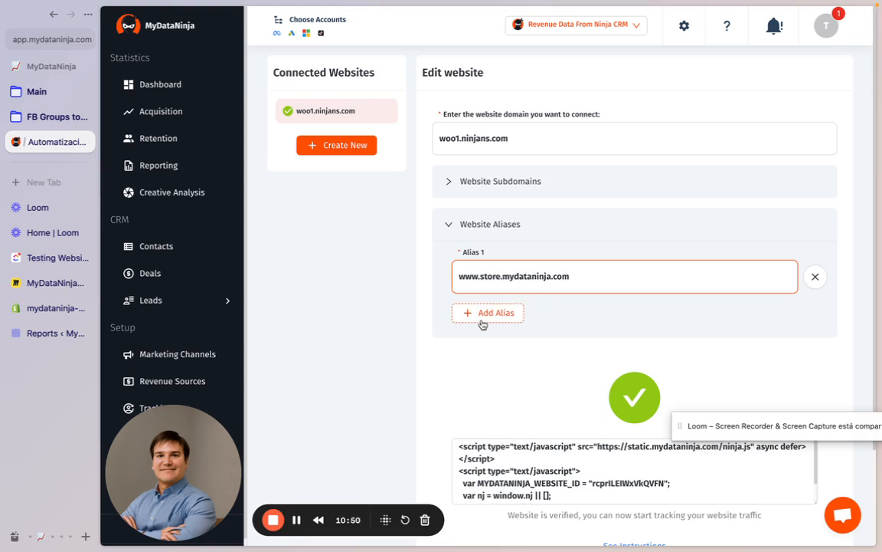
{"action": "key", "text": "Left"}
{"action": "key", "text": "Left"}
{"action": "key", "text": "Left"}
{"action": "key", "text": "Left"}
{"action": "key", "text": "Left"}
{"action": "key", "text": "BackSpace"}
{"action": "key", "text": "BackSpace"}
{"action": "key", "text": "BackSpace"}
{"action": "key", "text": "BackSpace"}
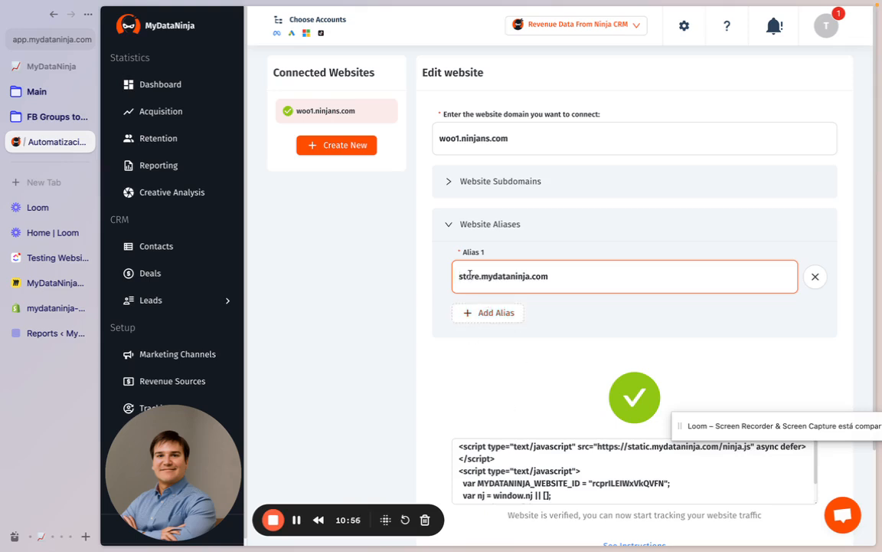
{"action": "left_click", "coordinate": [470, 352]}
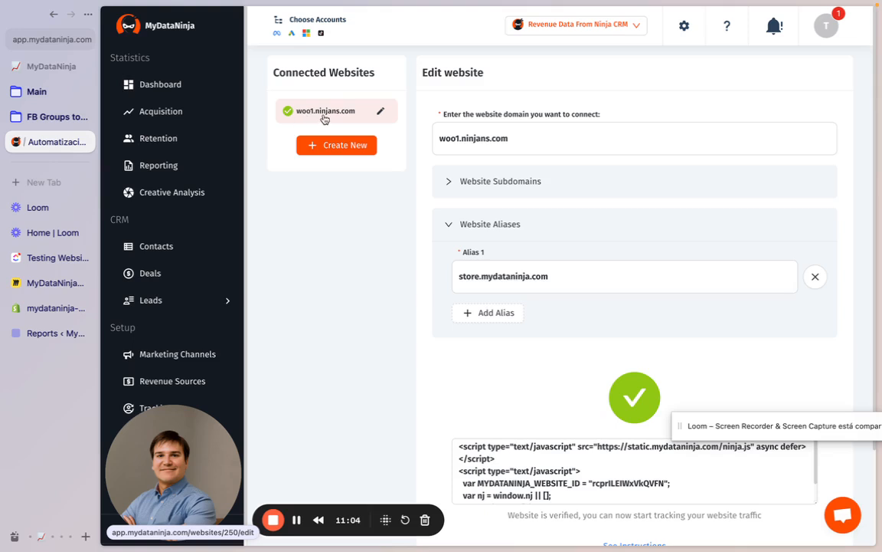
Try out an empty Website Subdomains entry, collapse that section, and review the website's tracking script
{"action": "left_click", "coordinate": [451, 183]}
{"action": "left_click", "coordinate": [473, 218]}
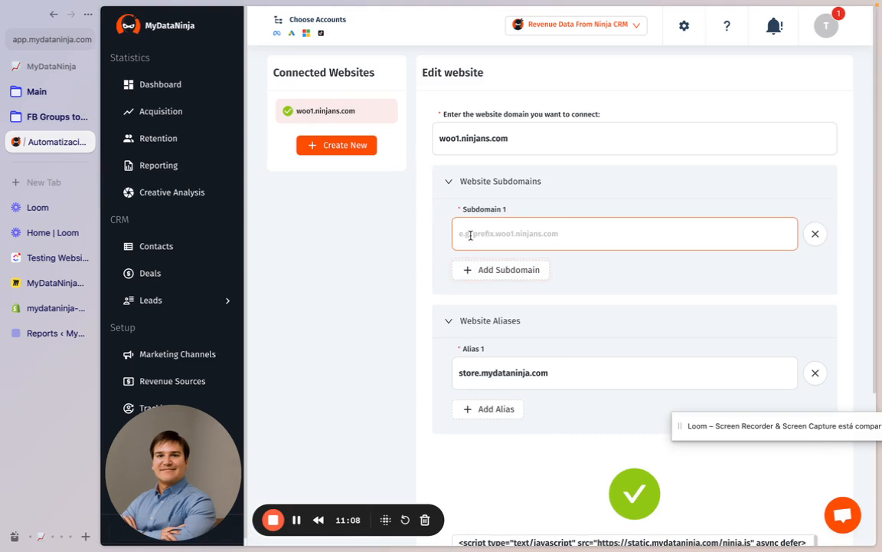
{"action": "left_click", "coordinate": [450, 180]}
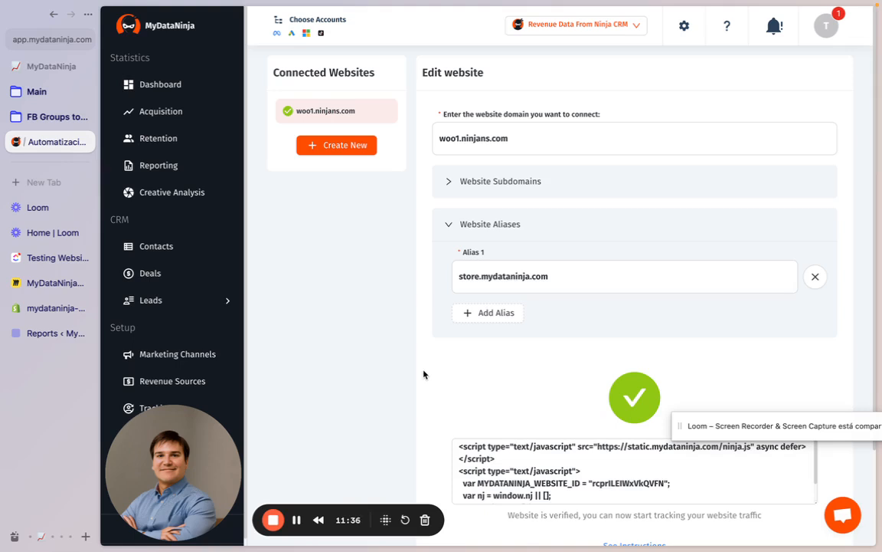
{"action": "scroll", "coordinate": [385, 308], "scroll_direction": "down", "scroll_amount": 2}
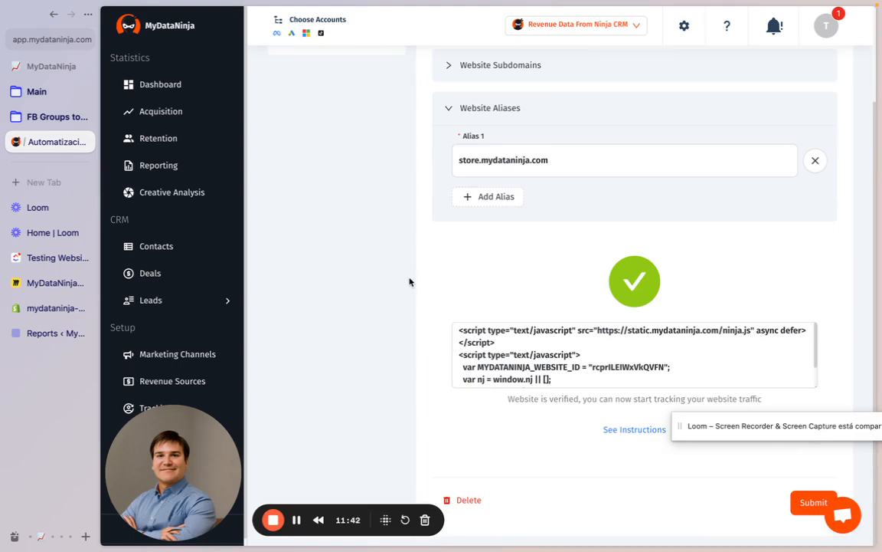
{"action": "scroll", "coordinate": [429, 257], "scroll_direction": "up", "scroll_amount": 2}
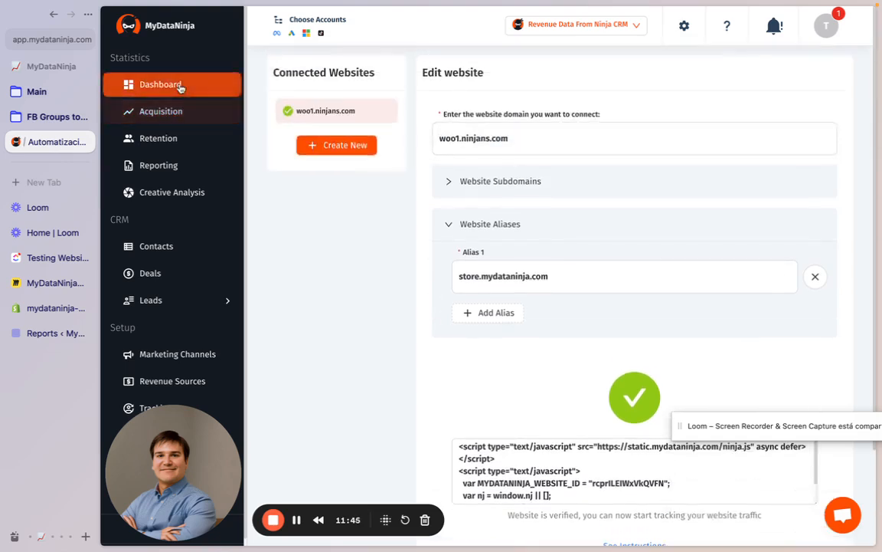
Leave the website form without submitting it and return to Getting Started to view the setup stages and guides
{"action": "left_click", "coordinate": [53, 15]}
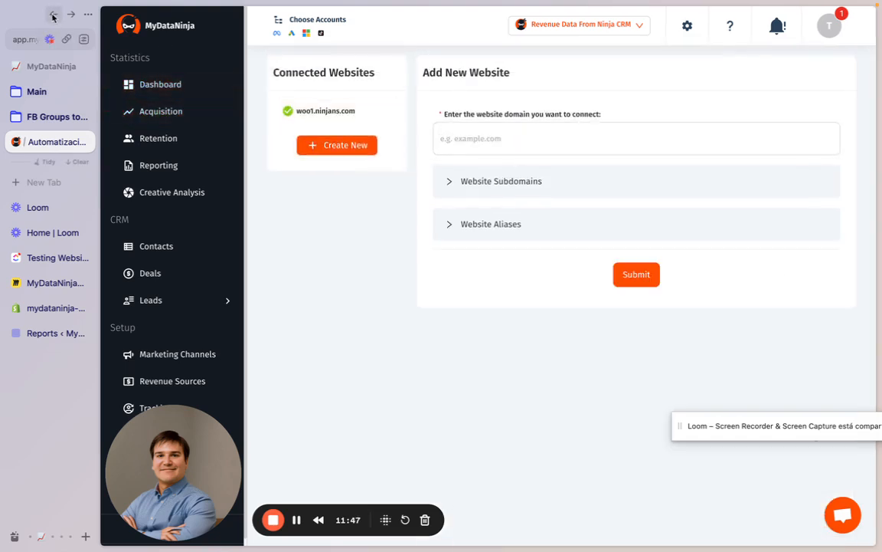
{"action": "left_click", "coordinate": [54, 15]}
{"action": "scroll", "coordinate": [391, 356], "scroll_direction": "down", "scroll_amount": 3}
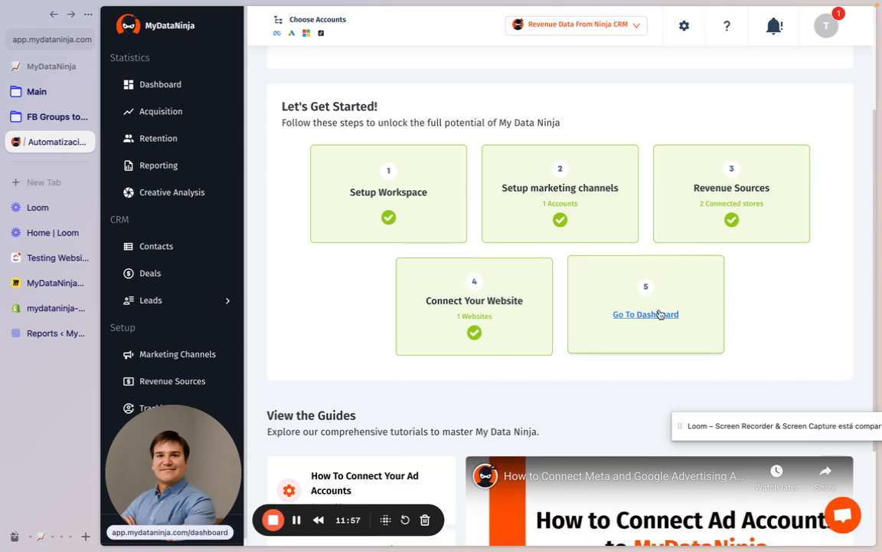
{"action": "scroll", "coordinate": [575, 330], "scroll_direction": "down", "scroll_amount": 3}
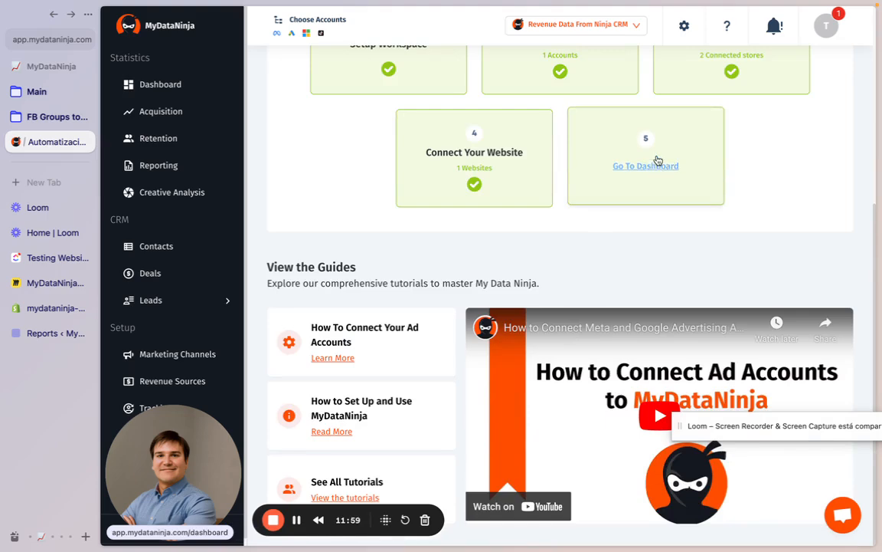
Go to the dashboard from the fifth setup stage and look over its report widgets
{"action": "left_click", "coordinate": [590, 152]}
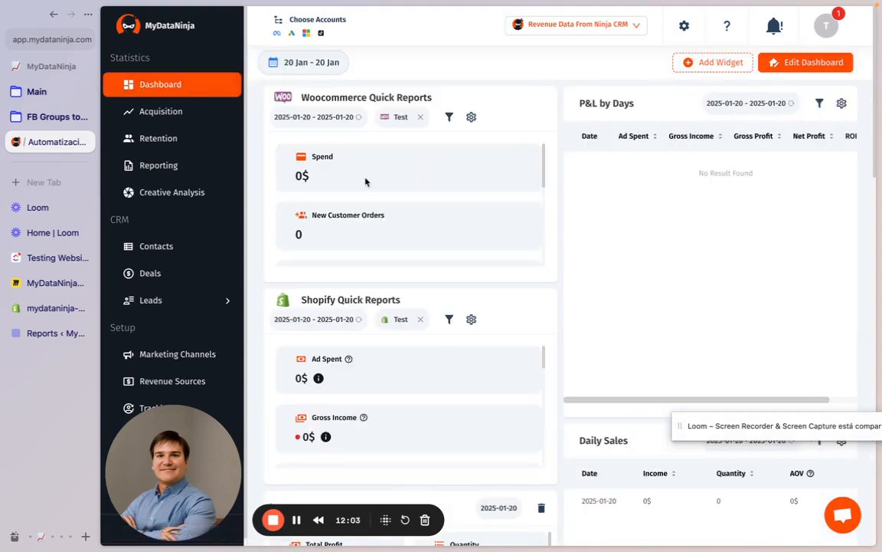
{"action": "scroll", "coordinate": [404, 278], "scroll_direction": "down", "scroll_amount": 6}
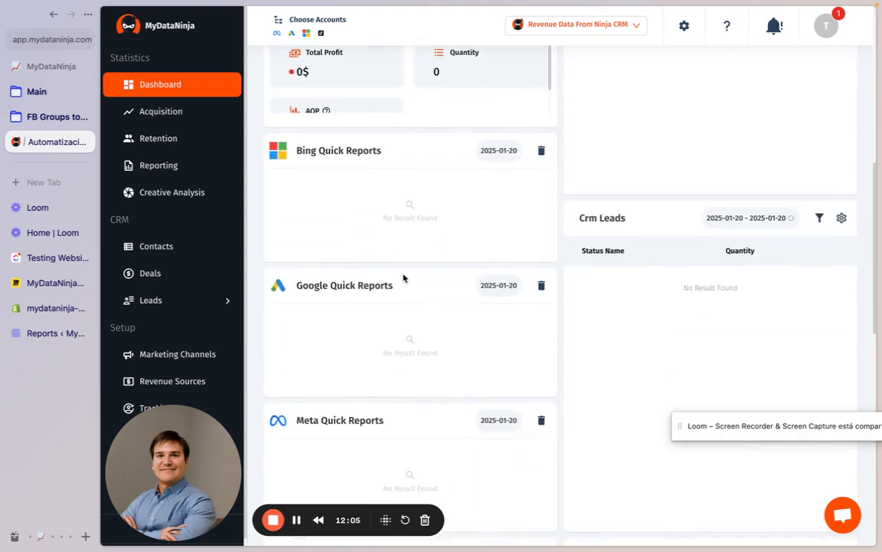
{"action": "scroll", "coordinate": [404, 278], "scroll_direction": "up", "scroll_amount": 6}
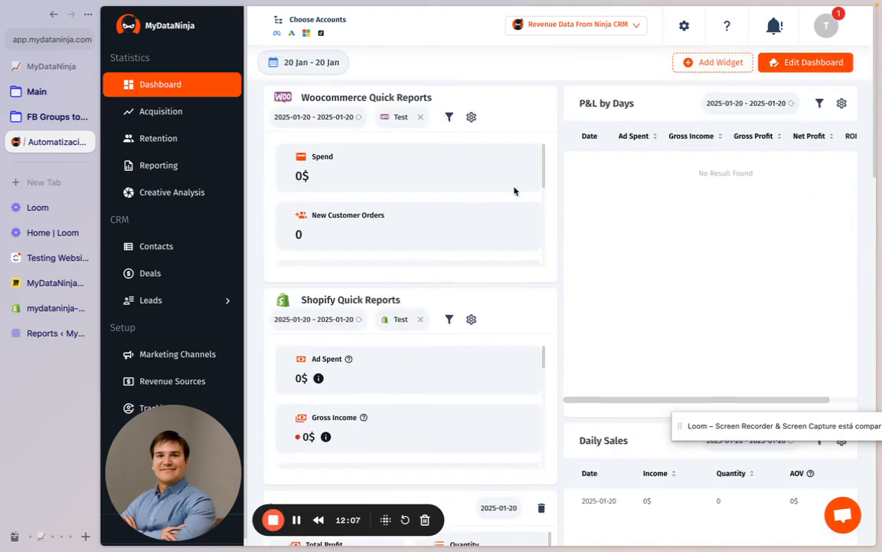